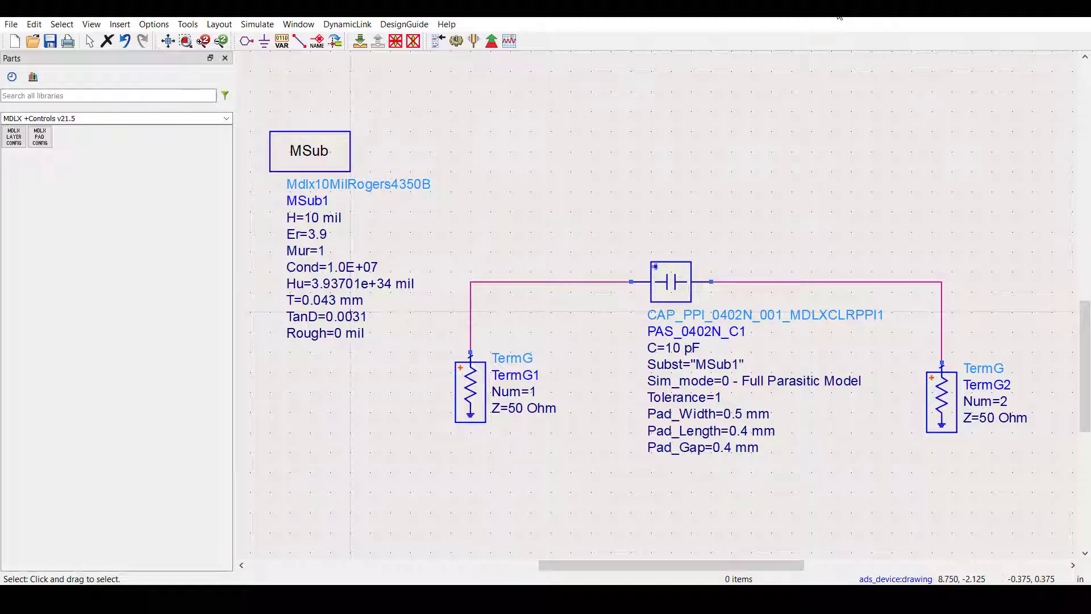
- In the parameters of capacitor PAS_0402N_C1, try a Tolerance of 0.91 and set it back to 1
double_click(654, 282)
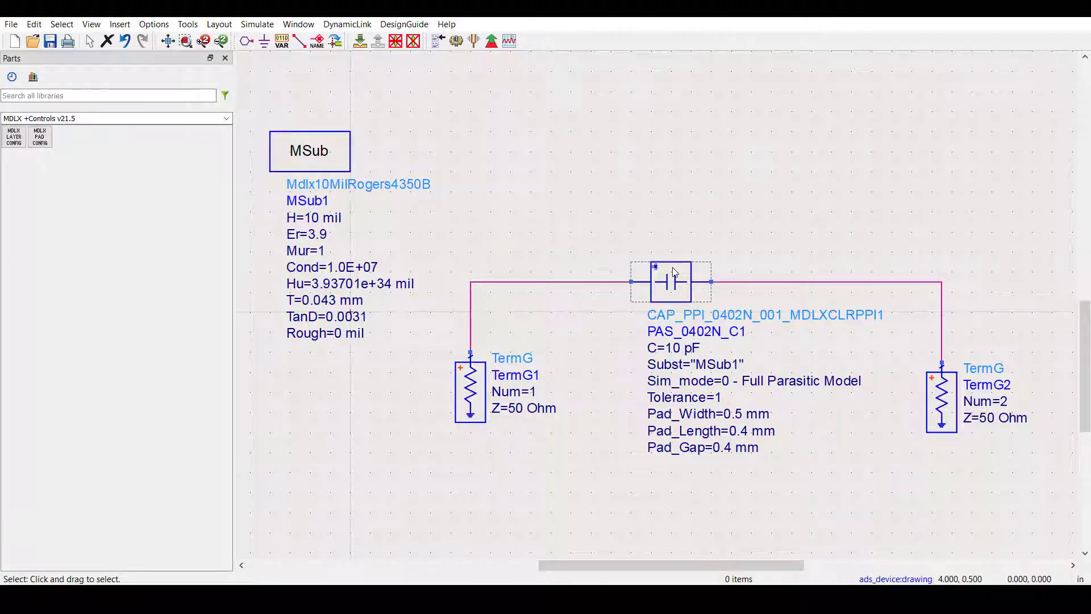
left_click(203, 183)
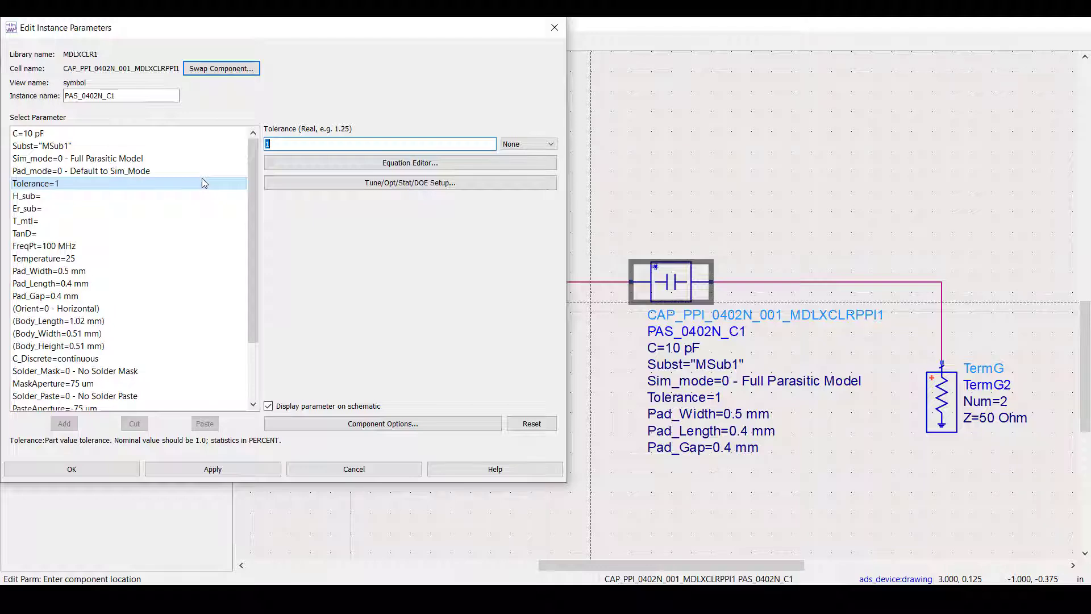
left_click(305, 144)
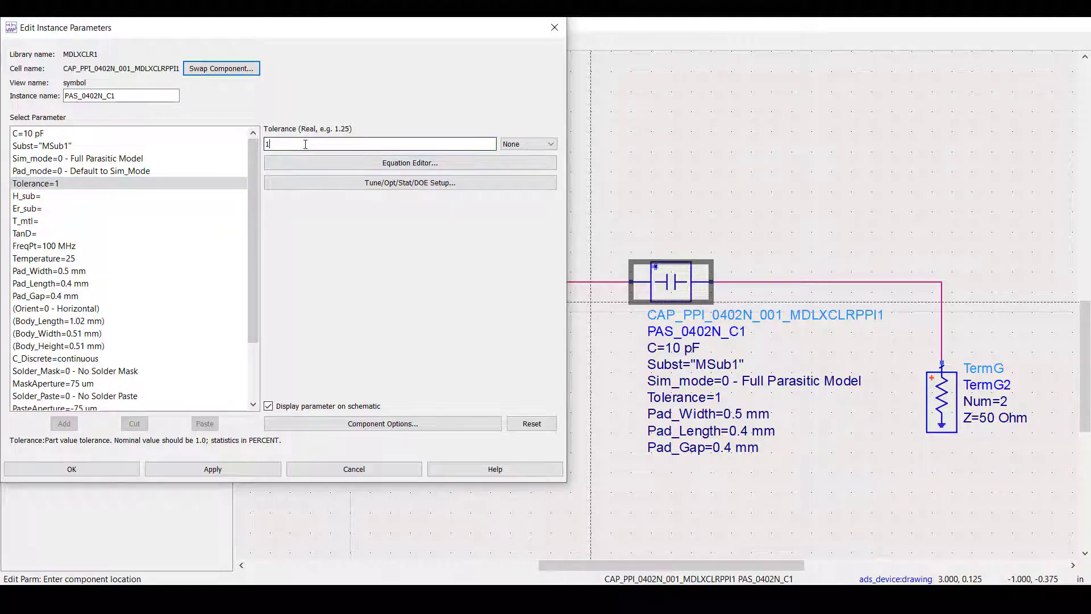
key("BackSpace")
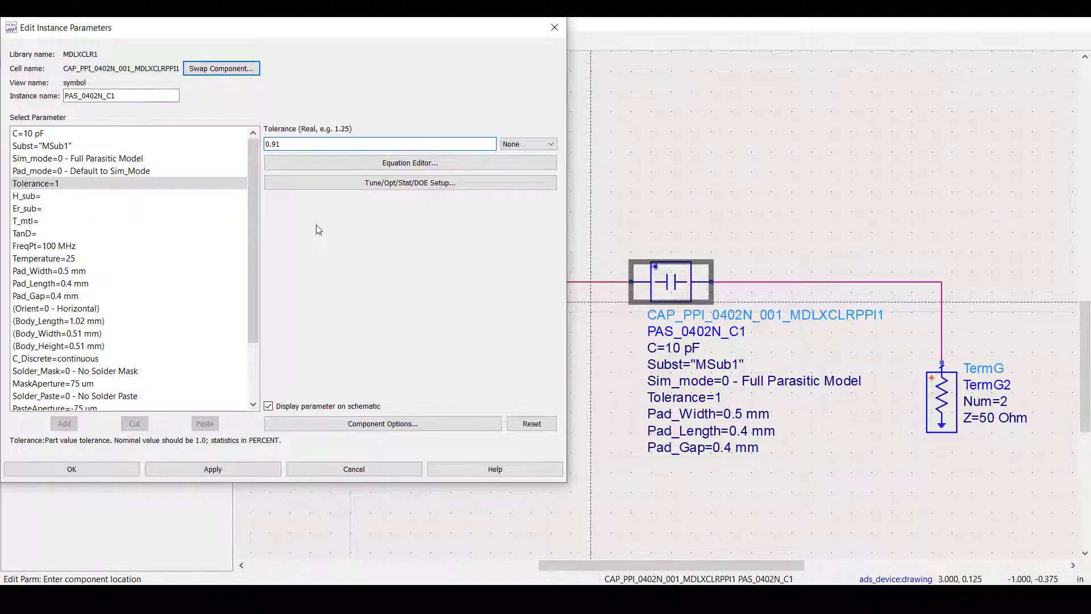
left_click(198, 183)
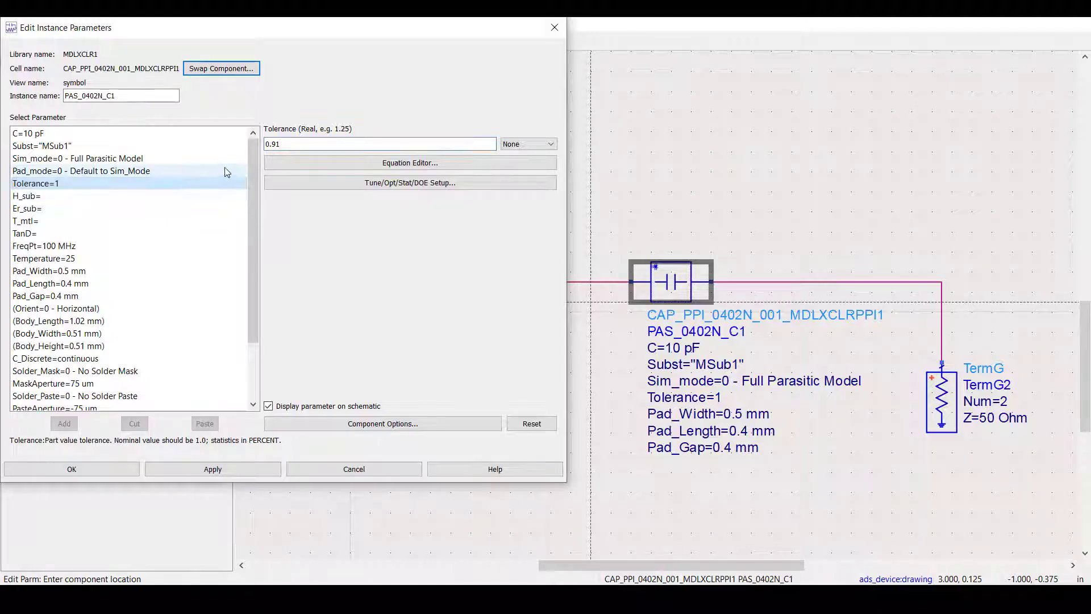
left_click_drag(288, 149, 223, 134)
type("1")
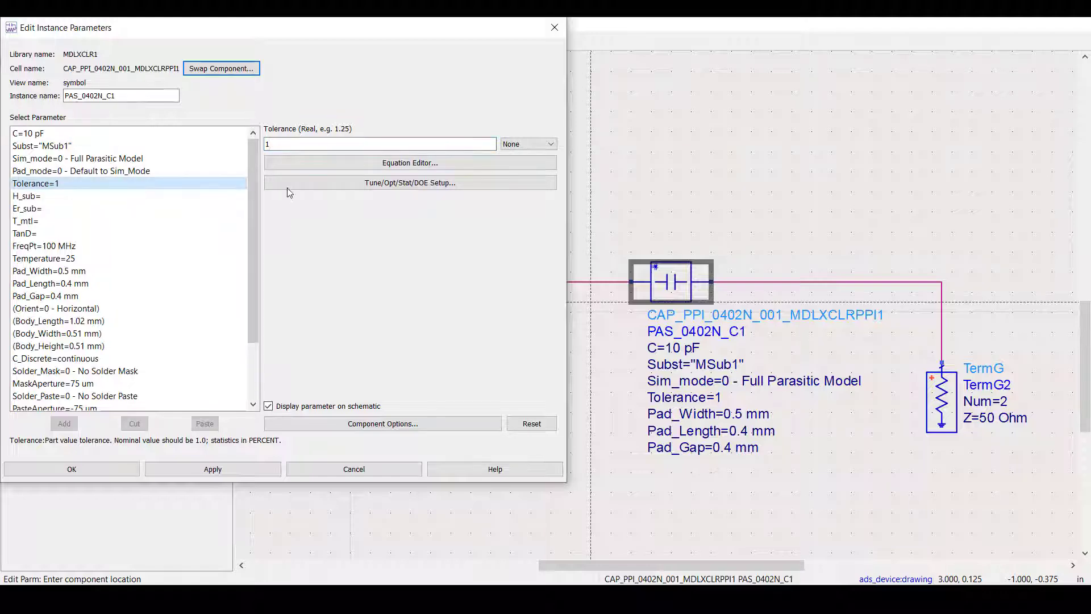
- Enable statistics for the capacitor's Tolerance with a Gaussian distribution
left_click(295, 183)
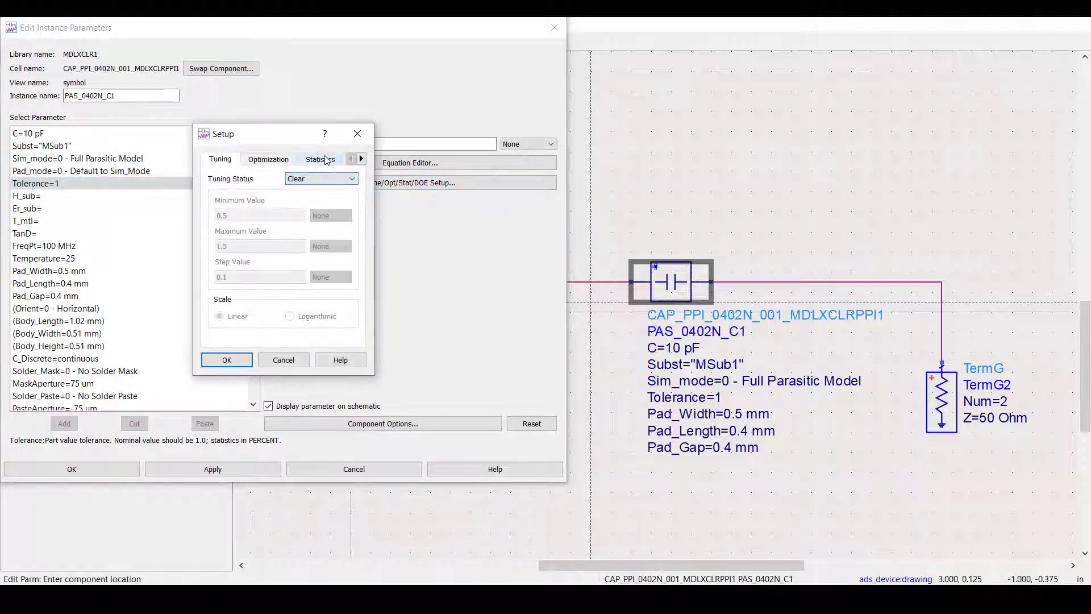
left_click(327, 159)
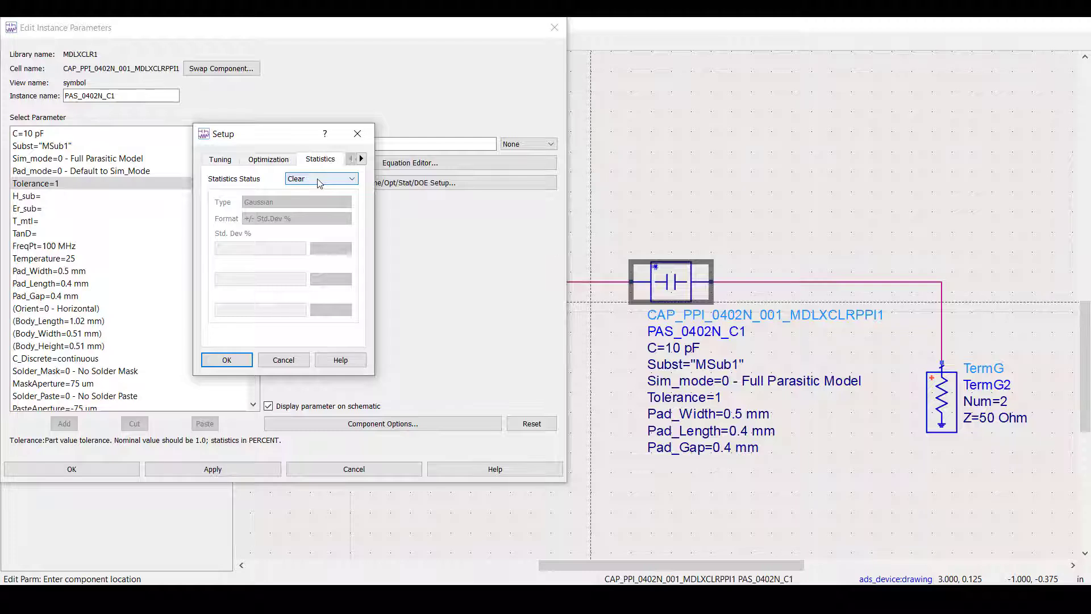
left_click(319, 181)
left_click(335, 191)
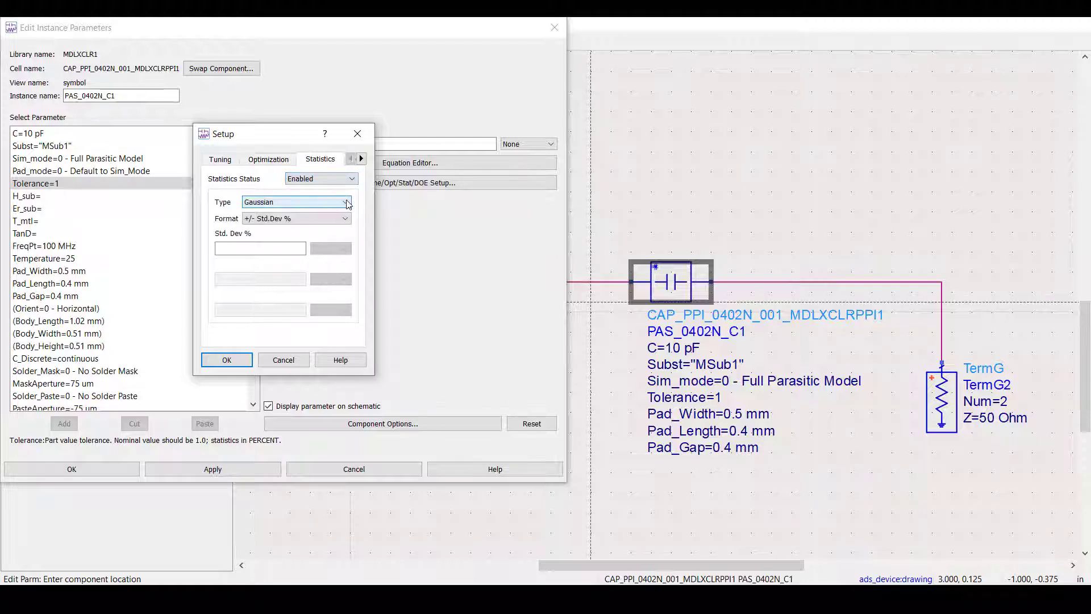
left_click(346, 203)
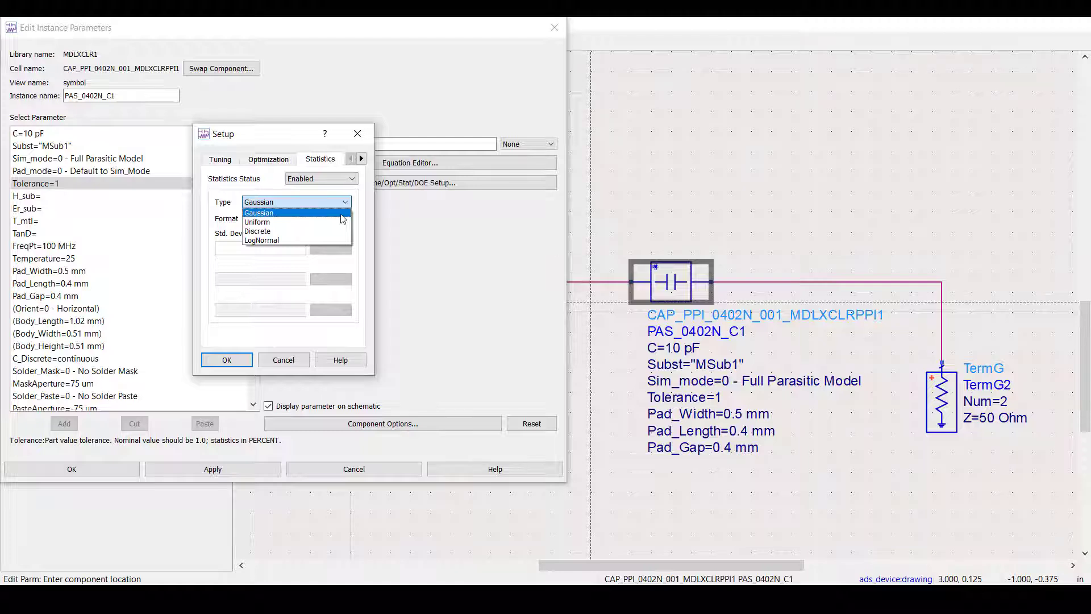
left_click(341, 214)
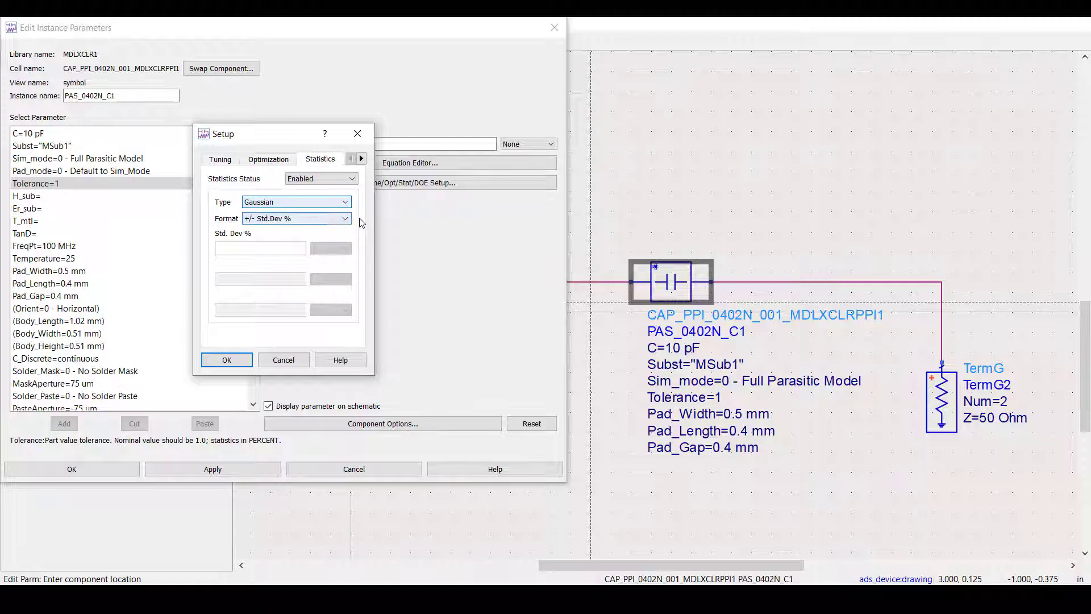
- Set the statistics format to +/- Std.Dev % with a value of 5 and accept the capacitor's parameters
left_click(345, 218)
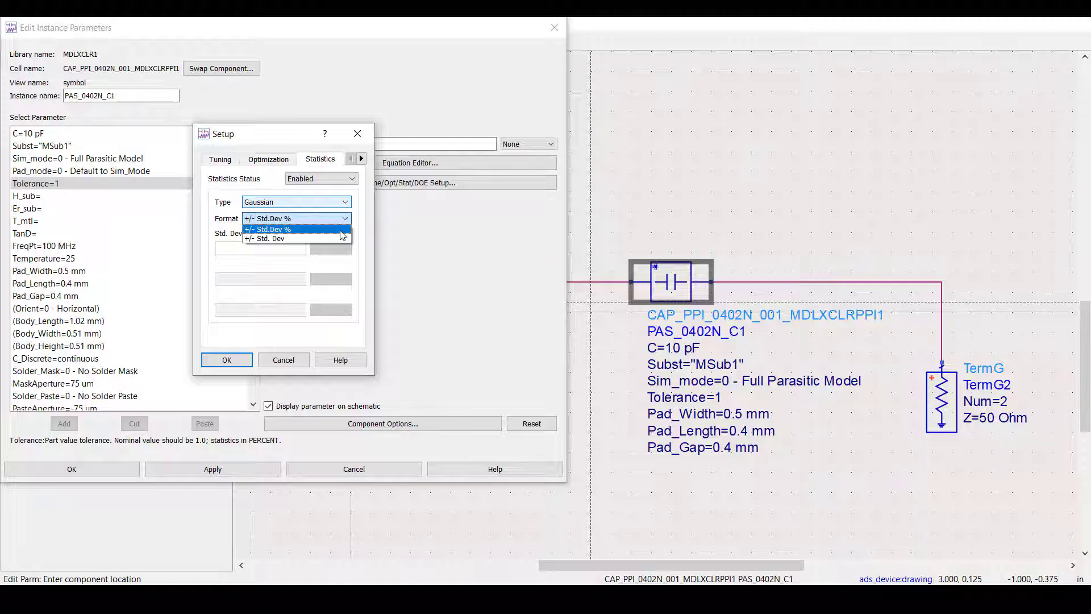
left_click(341, 232)
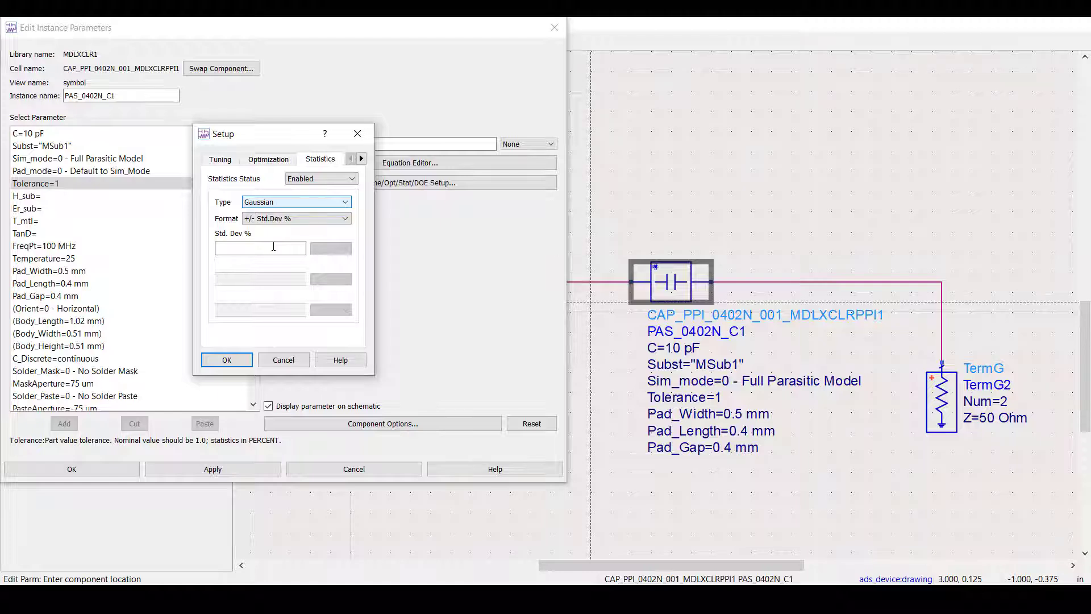
left_click(273, 247)
type("5")
left_click(227, 360)
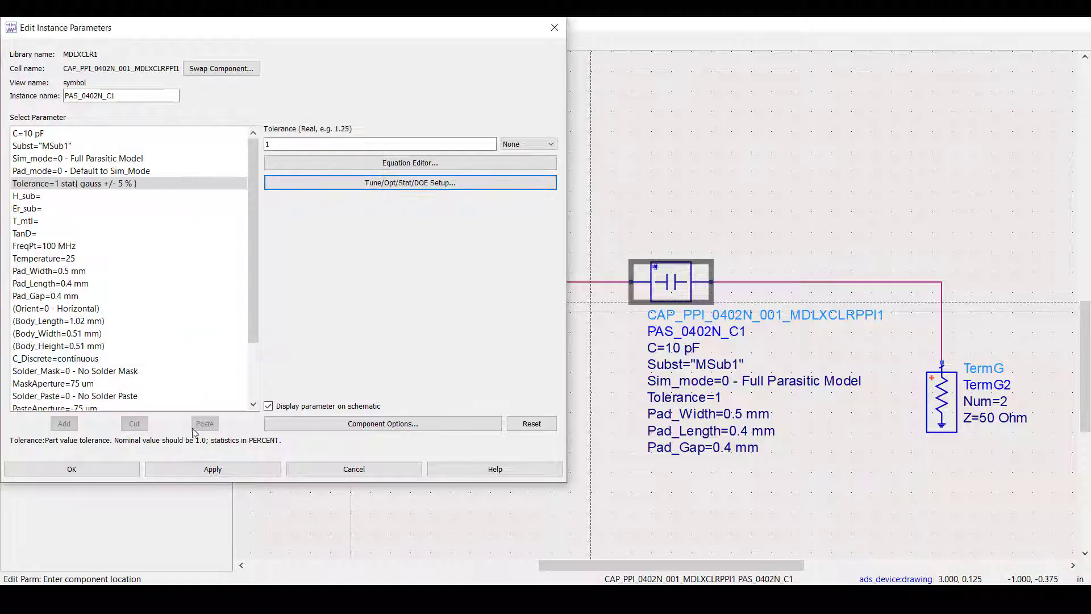
left_click(121, 469)
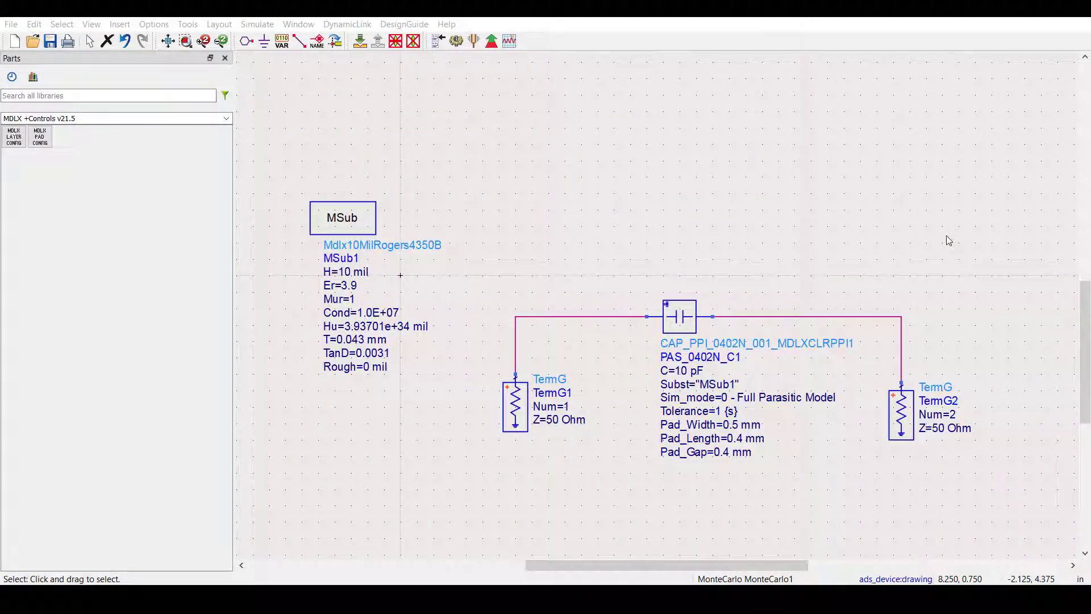
- Move the S-Parameters and Monte Carlo controllers down, closer to the capacitor circuit
scroll(946, 235, "down", 5)
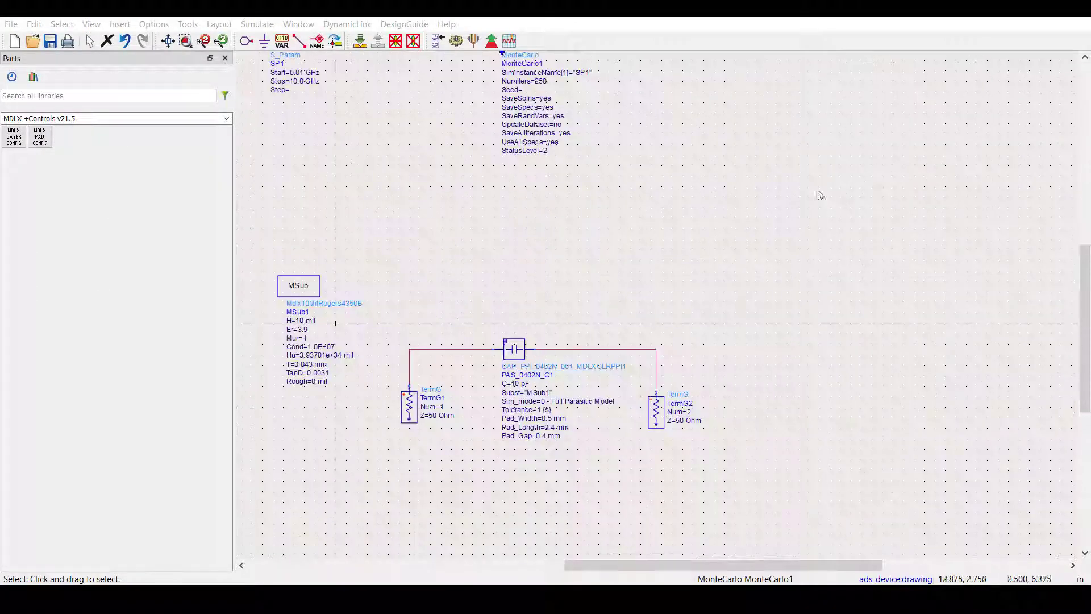
left_click_drag(419, 130, 457, 227)
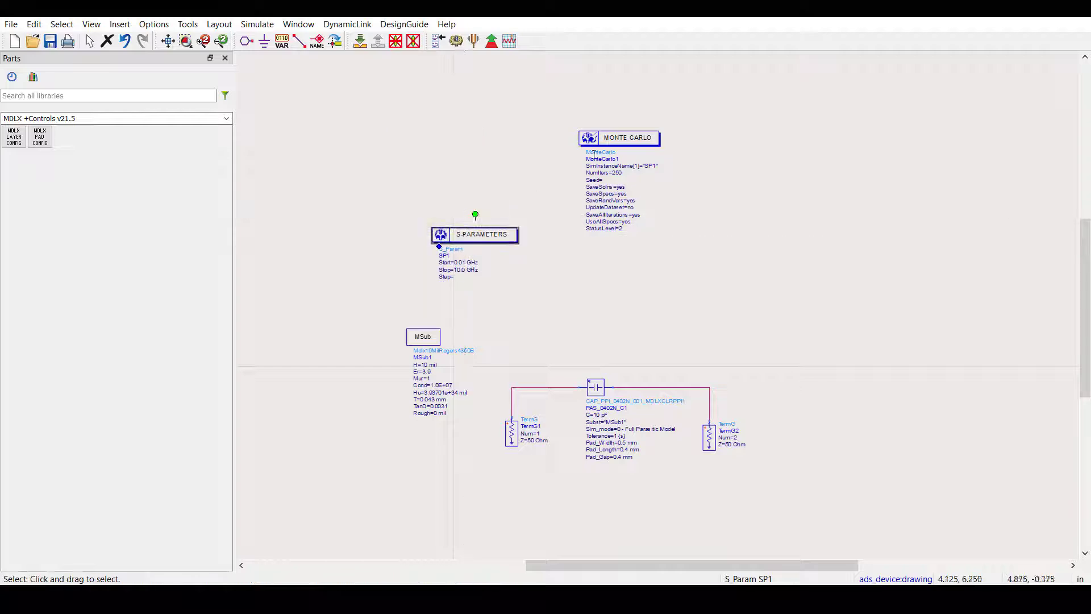
left_click_drag(595, 147, 625, 244)
scroll(498, 236, "up", 2)
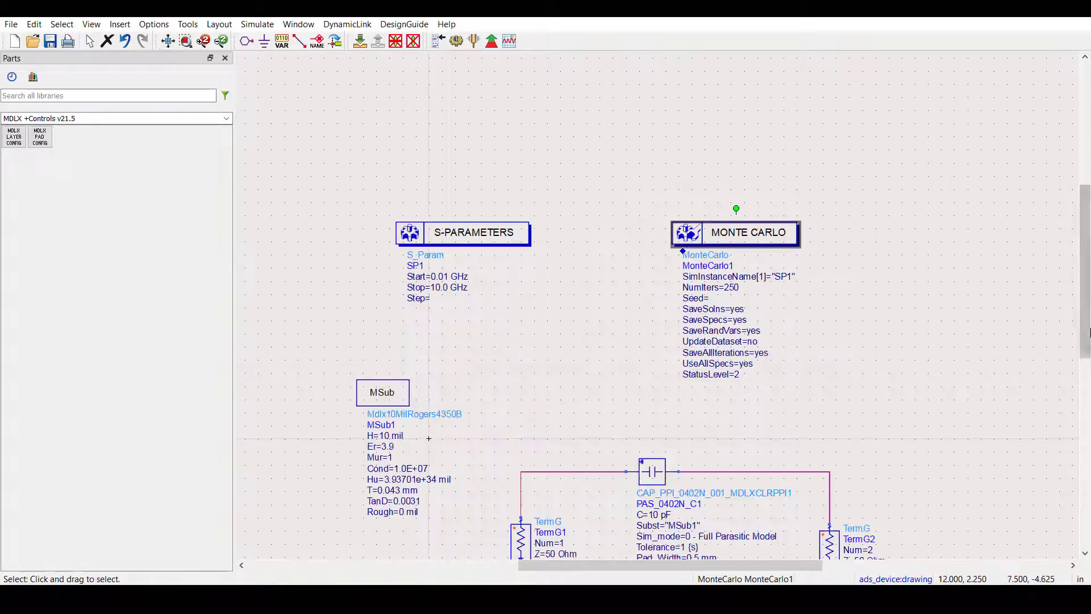
left_click_drag(1085, 326, 1084, 370)
left_click(853, 199)
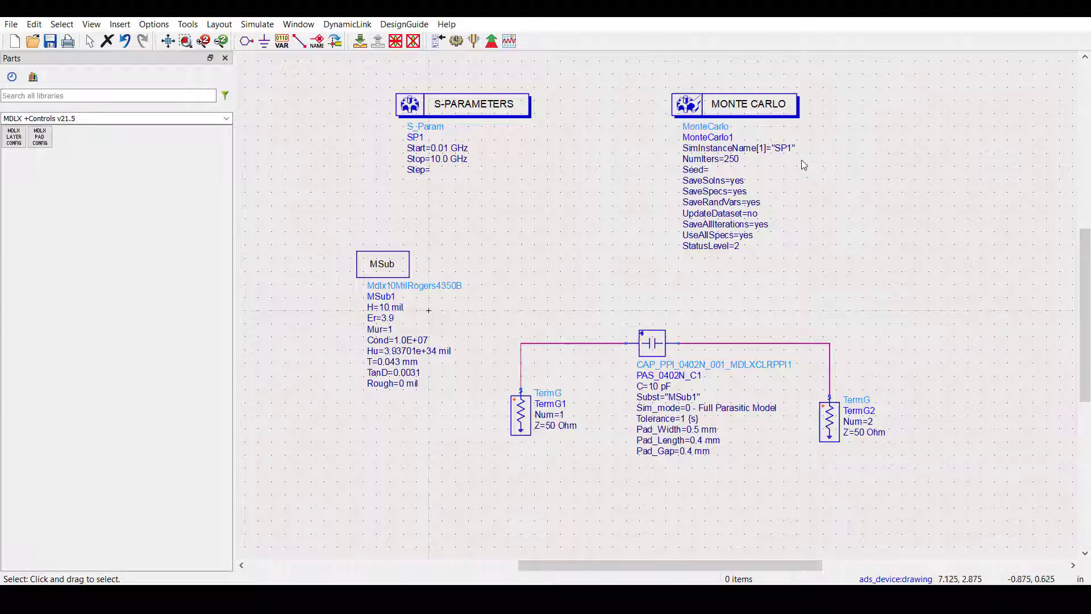
- Review the Monte Carlo controller's SimInstanceName, NumIters and SaveAllIterations settings, and run the simulation
double_click(784, 148)
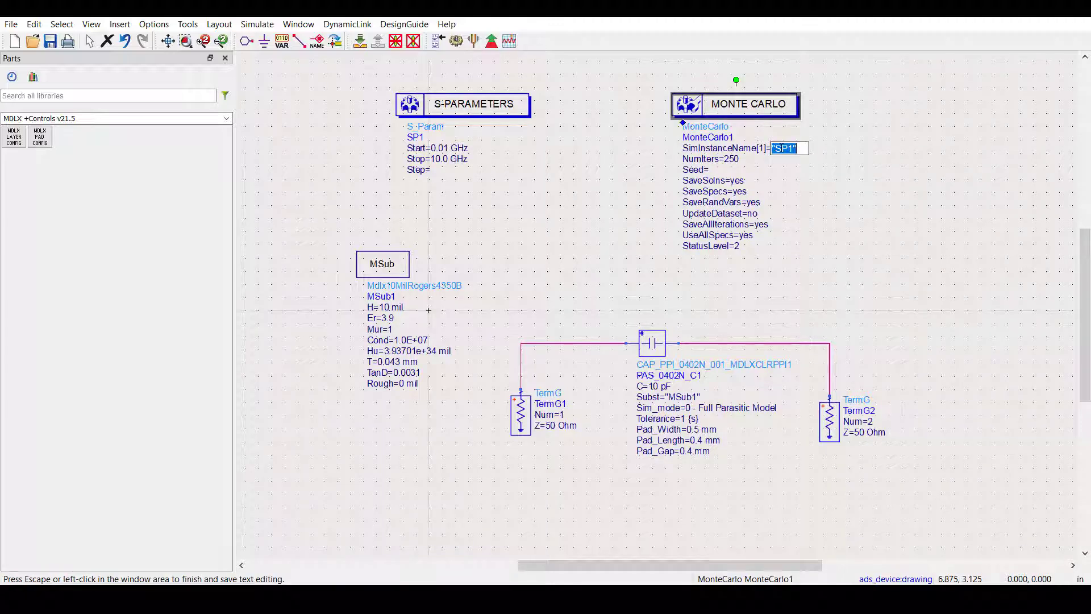
left_click(801, 170)
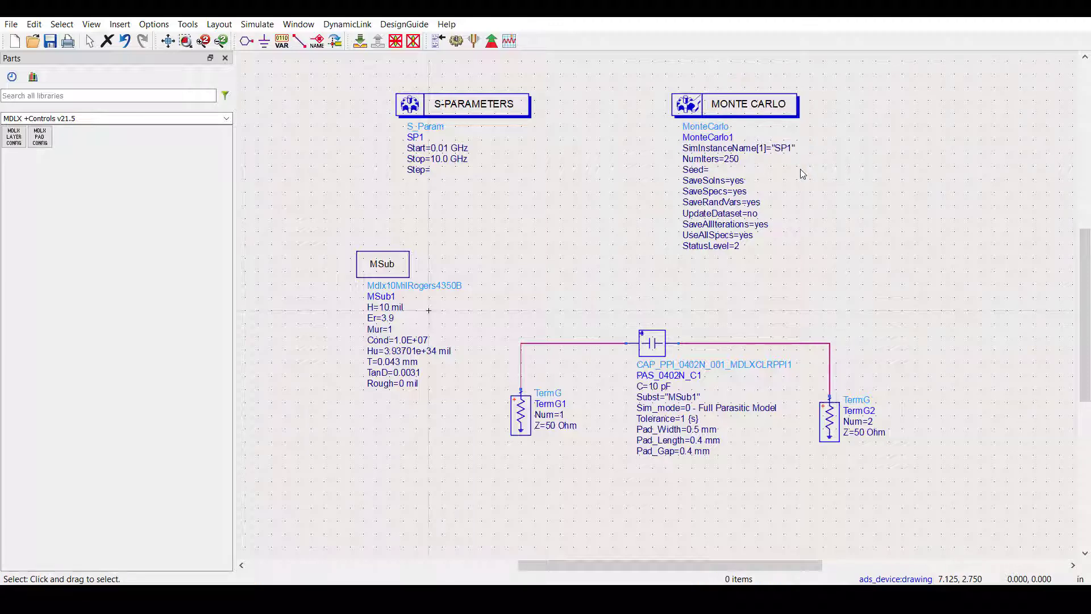
double_click(733, 160)
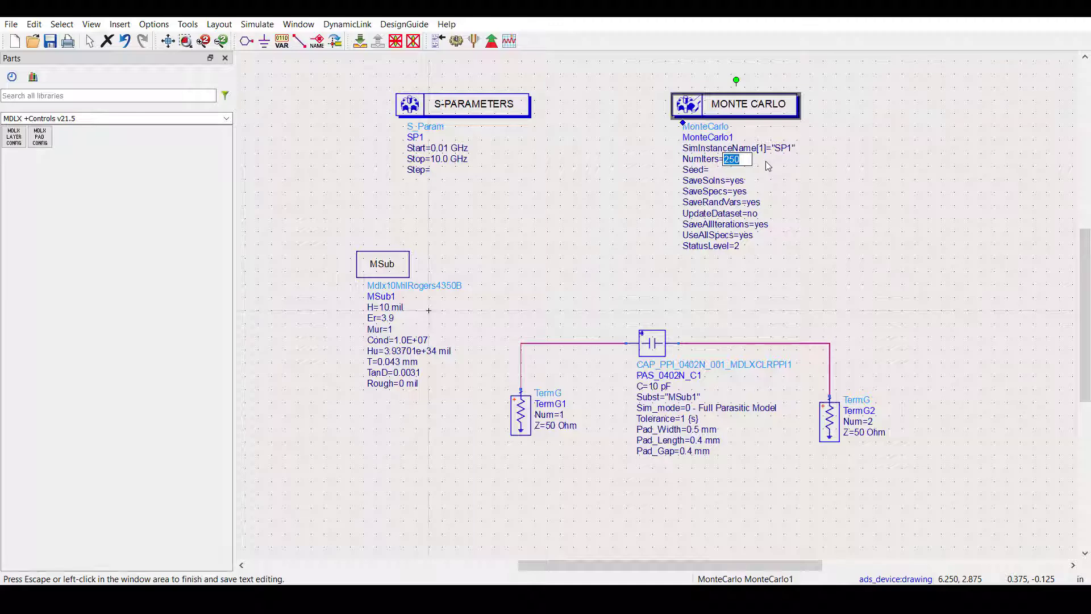
left_click(768, 165)
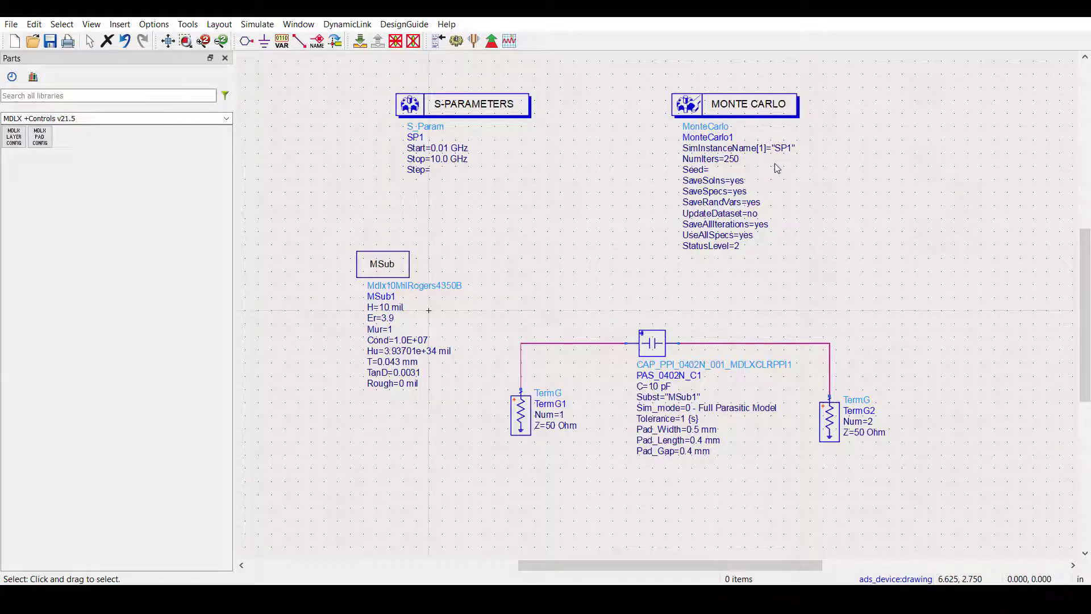
double_click(762, 224)
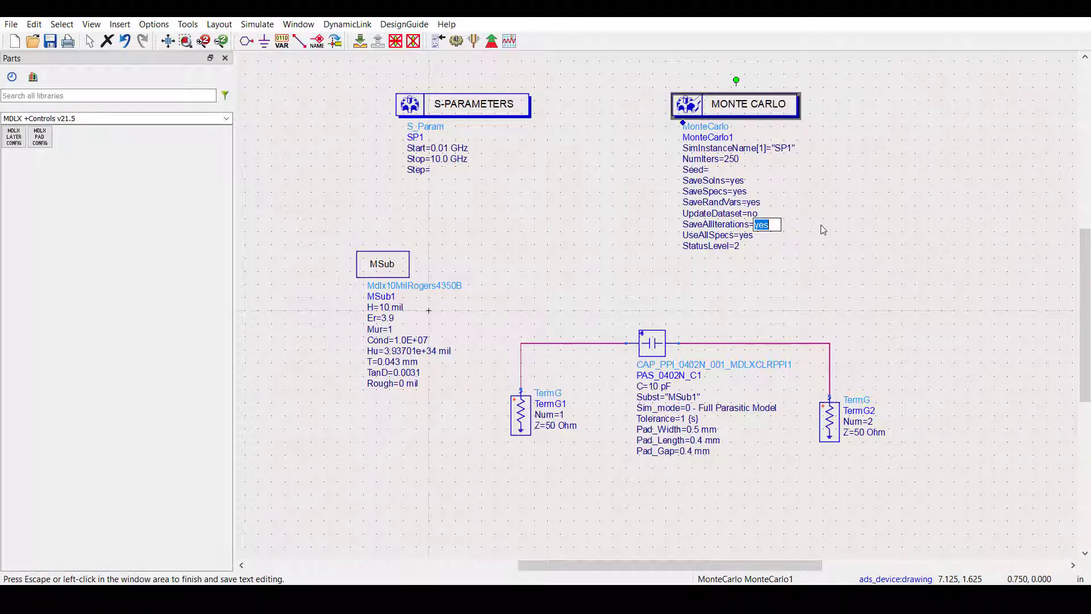
left_click(867, 230)
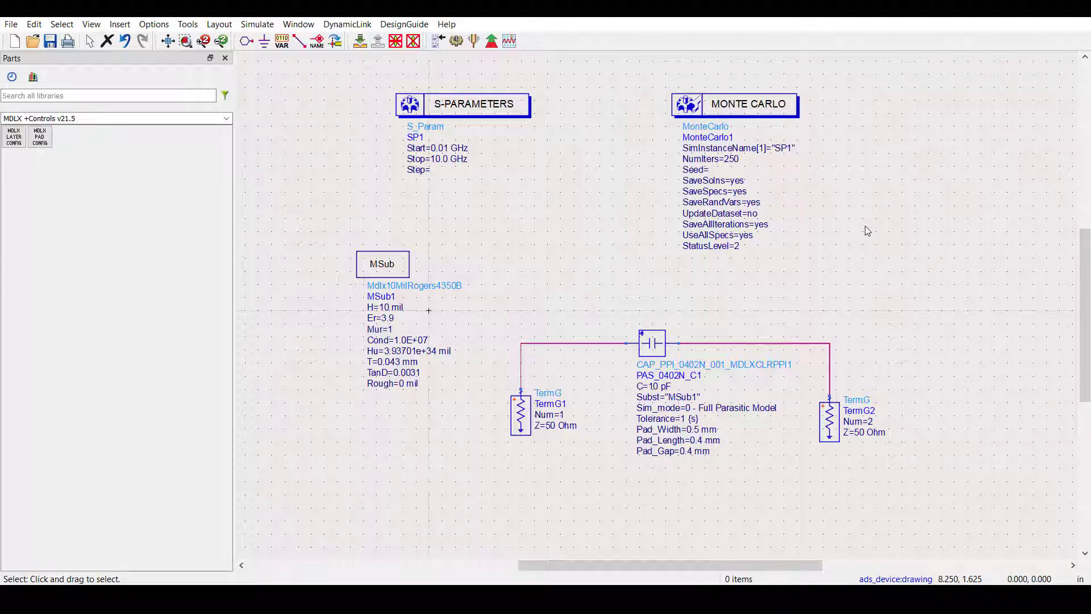
left_click(460, 42)
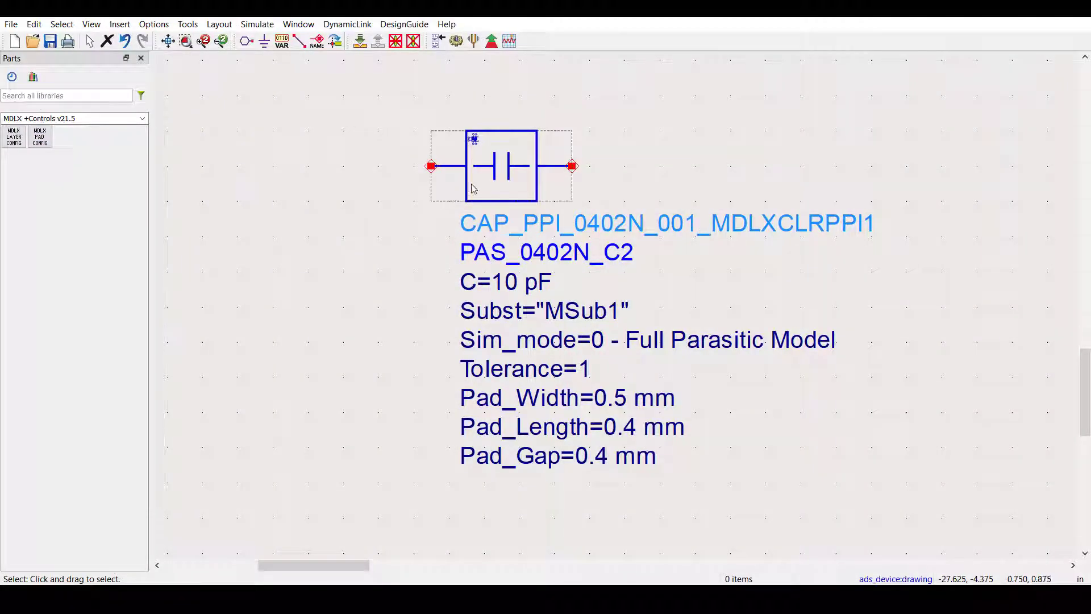
- Open the parameters of capacitor PAS_0402N_C2
double_click(474, 188)
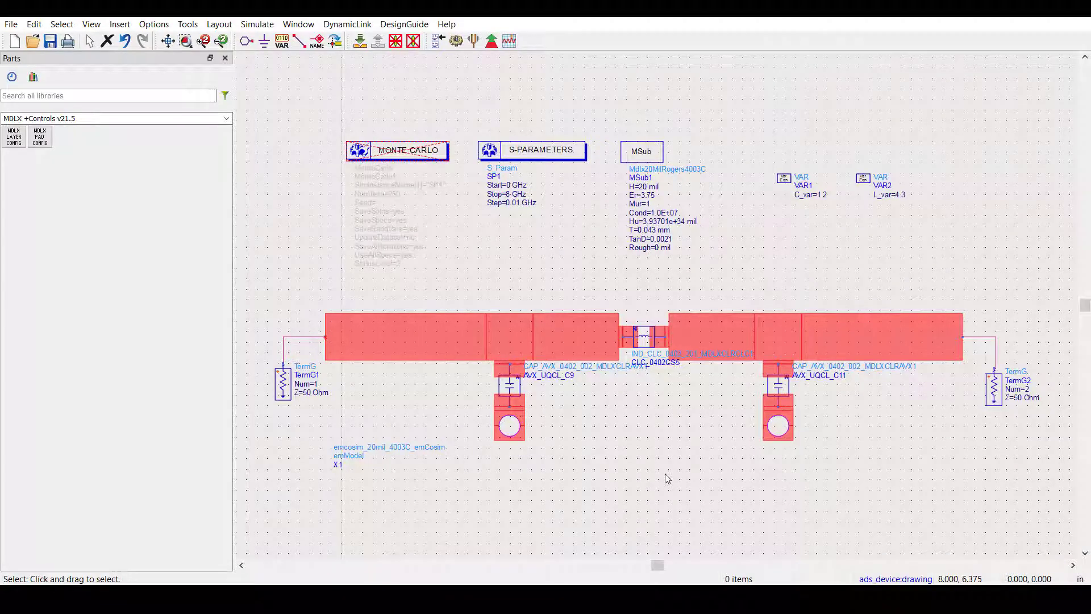
- Open the model datasheet of inductor CLC_0402CS5 from its instance parameters and read through it
double_click(643, 338)
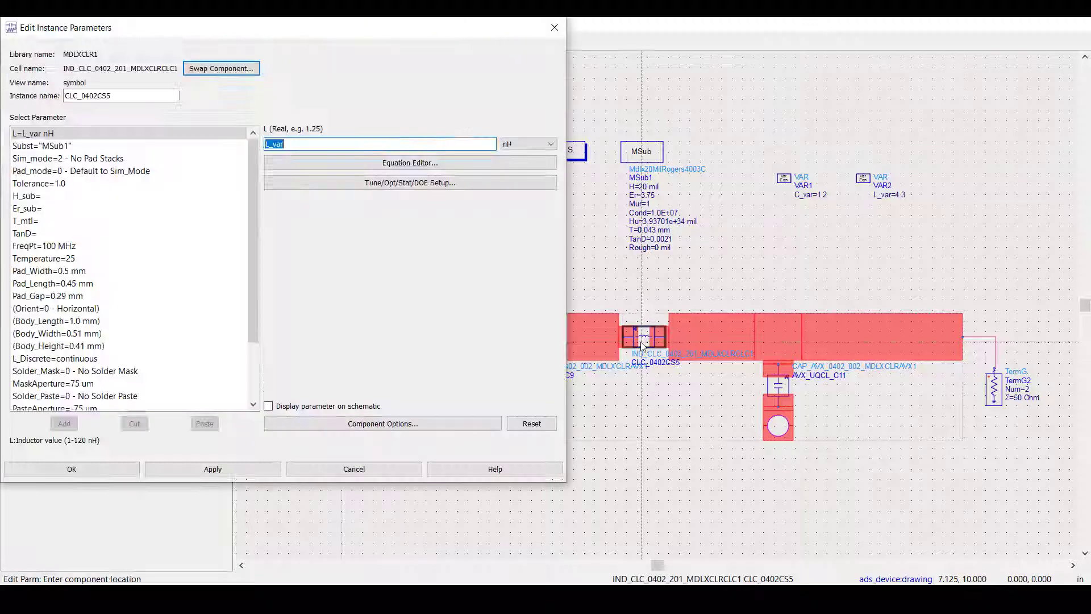
left_click(454, 469)
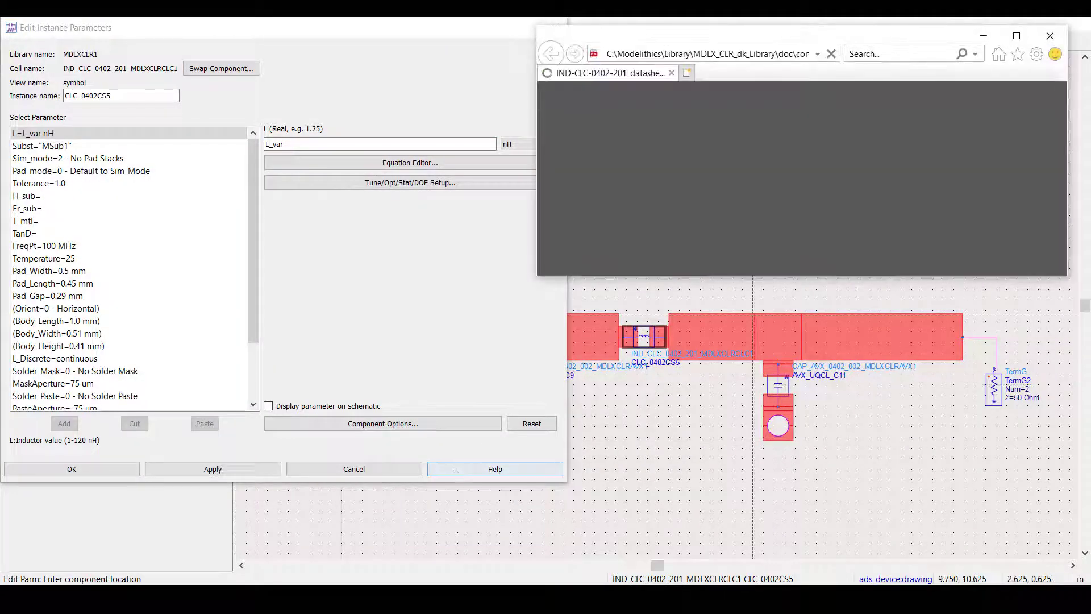
left_click(1017, 36)
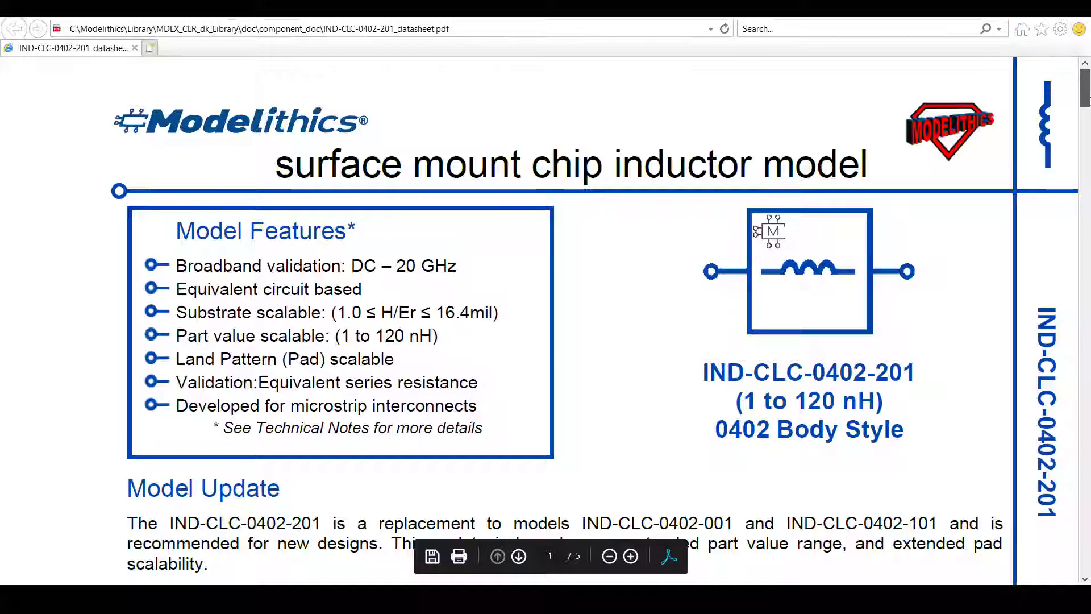
scroll(1085, 101, "down", 10)
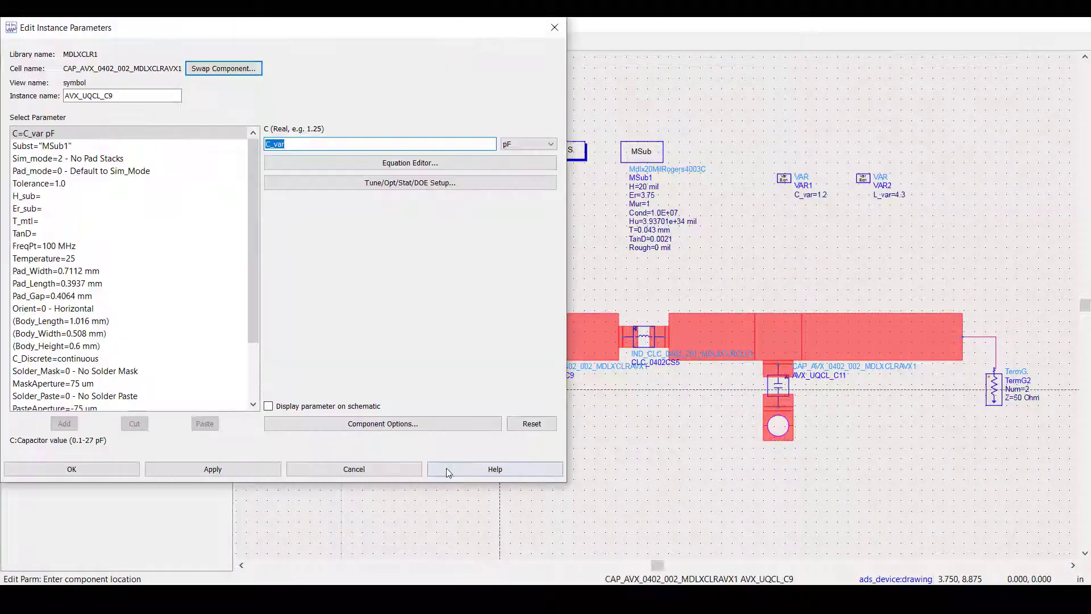
- Open the model datasheet of capacitor AVX_UQCL_C9 and read through it
left_click(448, 472)
left_click(1044, 28)
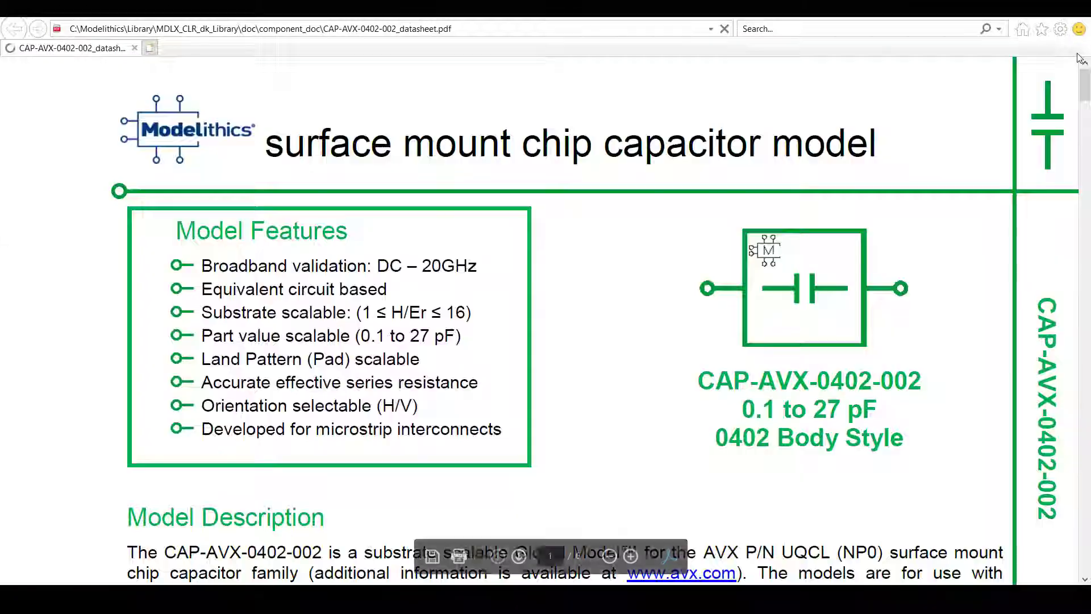
left_click_drag(1084, 85, 1085, 151)
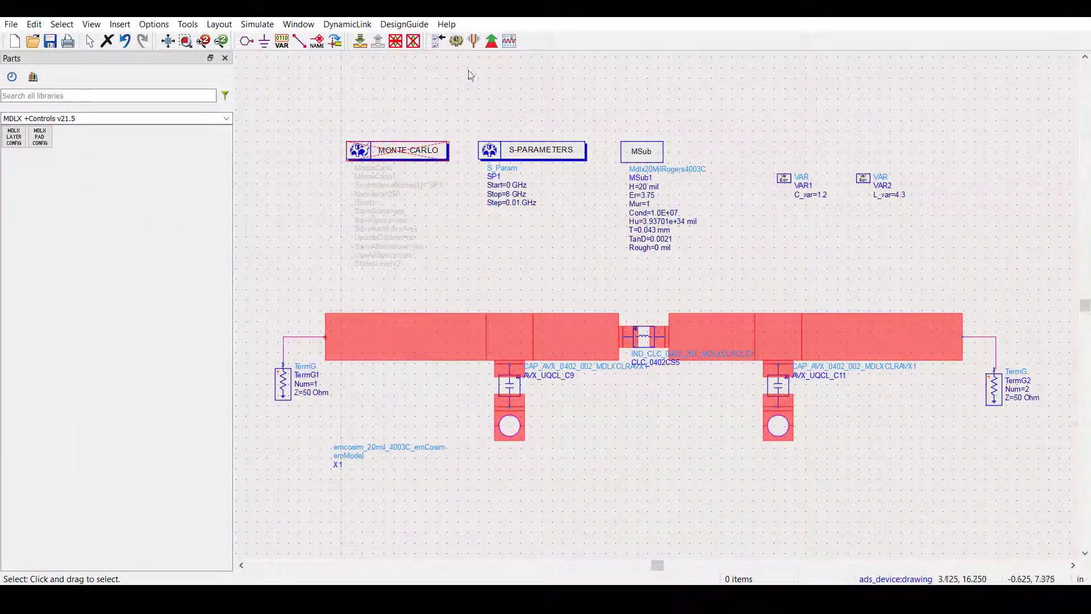
- Simulate the filter schematic
left_click(456, 40)
- Enable Gaussian statistics with a 5 % standard deviation on the Tolerance parameter of capacitor AVX_UQCL_C9
double_click(508, 388)
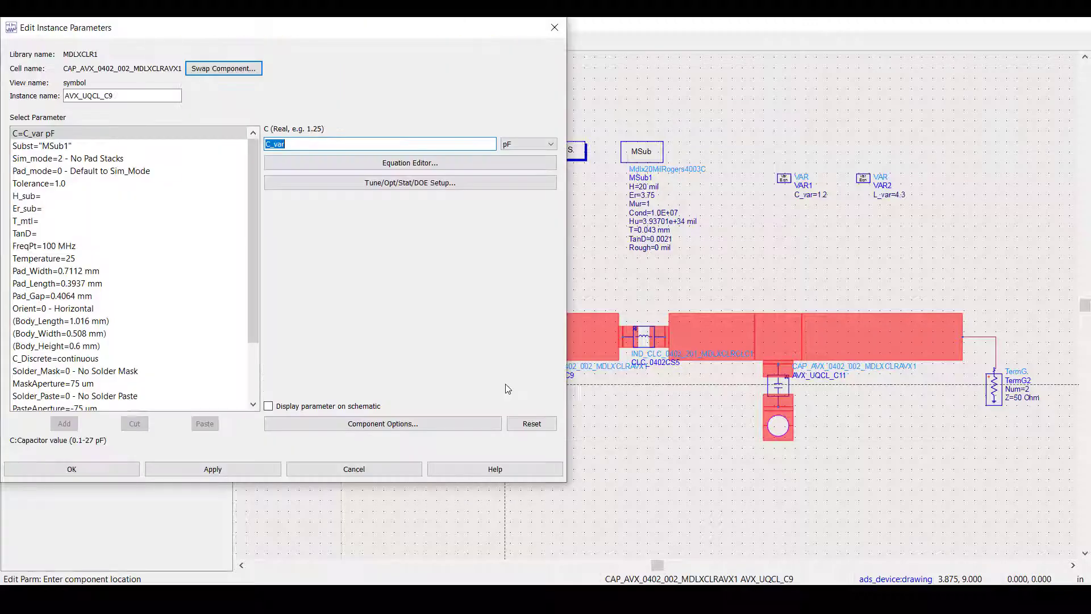
left_click(81, 185)
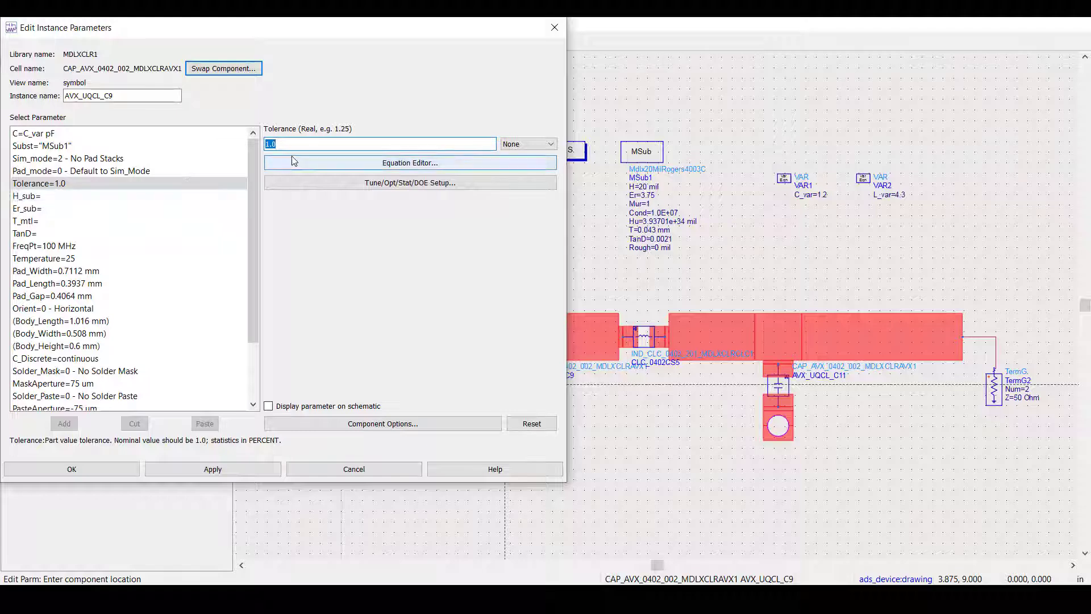
left_click(344, 192)
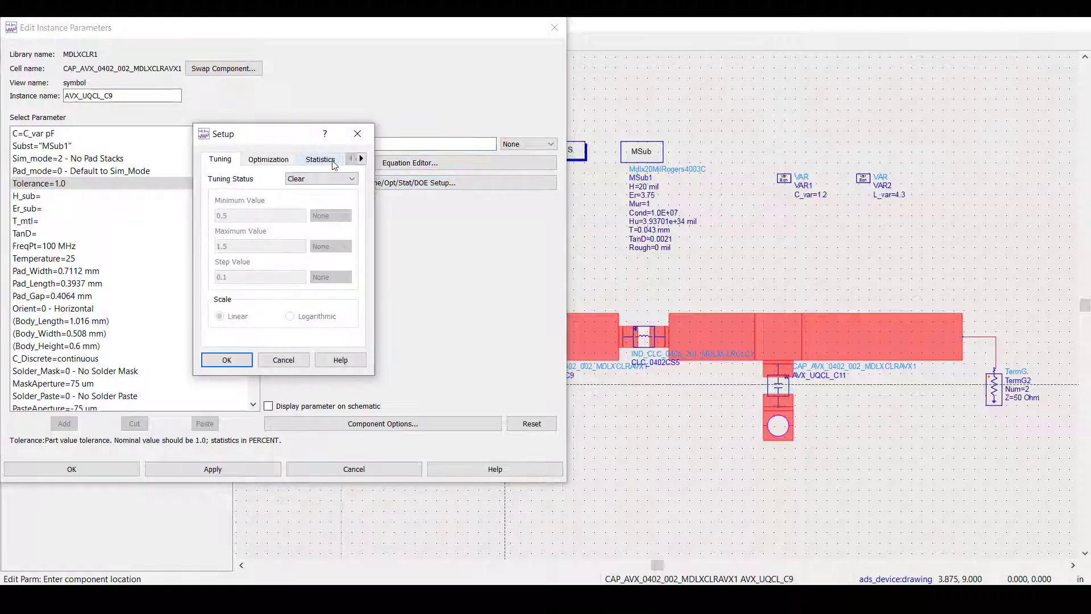
left_click(333, 160)
left_click(329, 179)
left_click(319, 190)
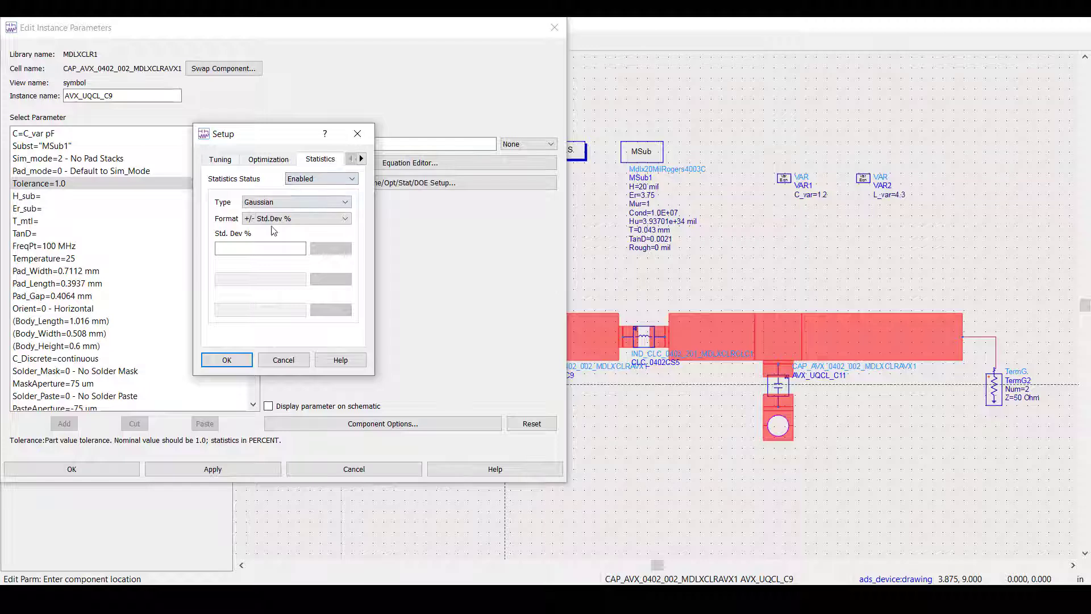
left_click(260, 250)
type("5")
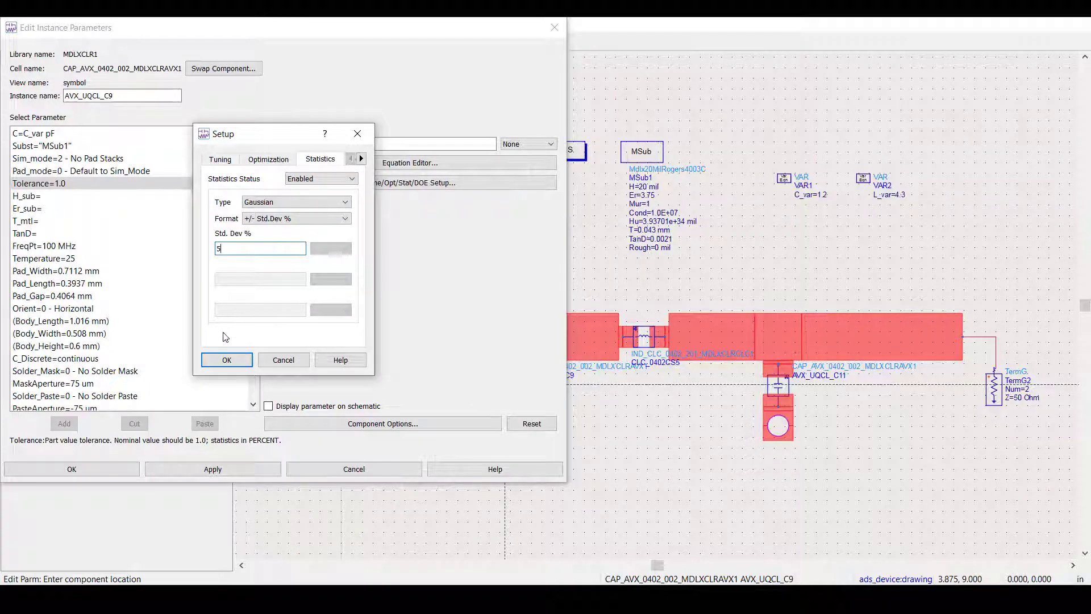
left_click(225, 359)
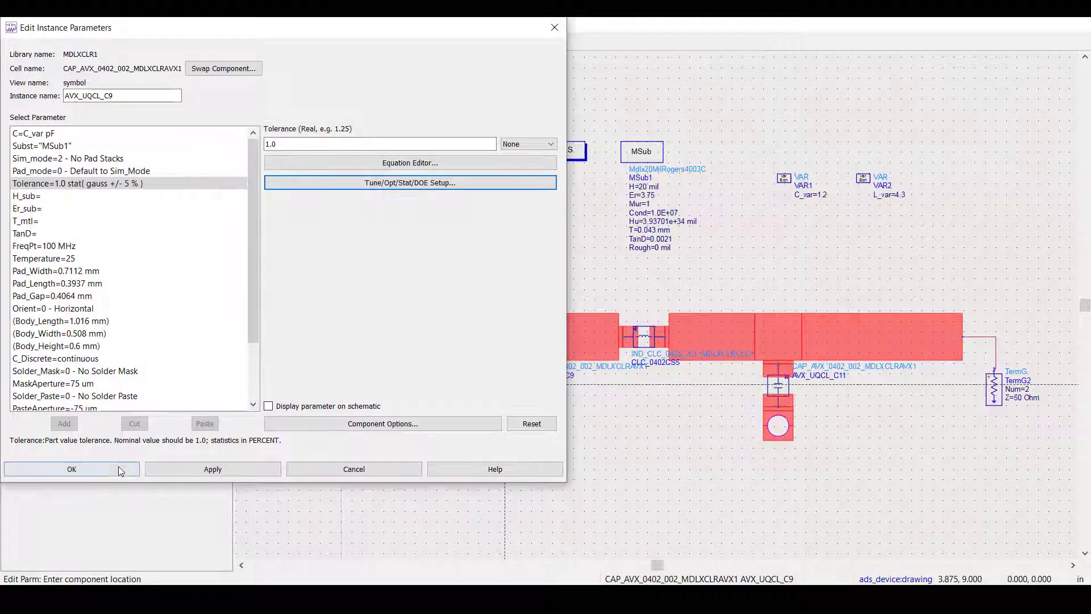
left_click(120, 471)
- Activate the Monte Carlo controller, keep its iteration count at 250, and simulate the filter
left_click(423, 142)
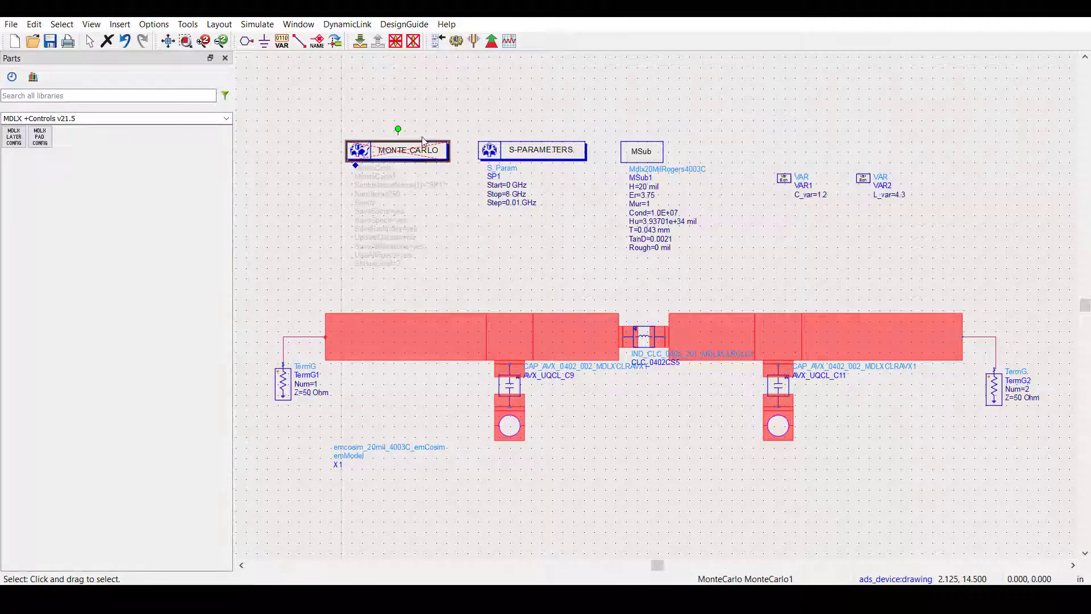
left_click(413, 43)
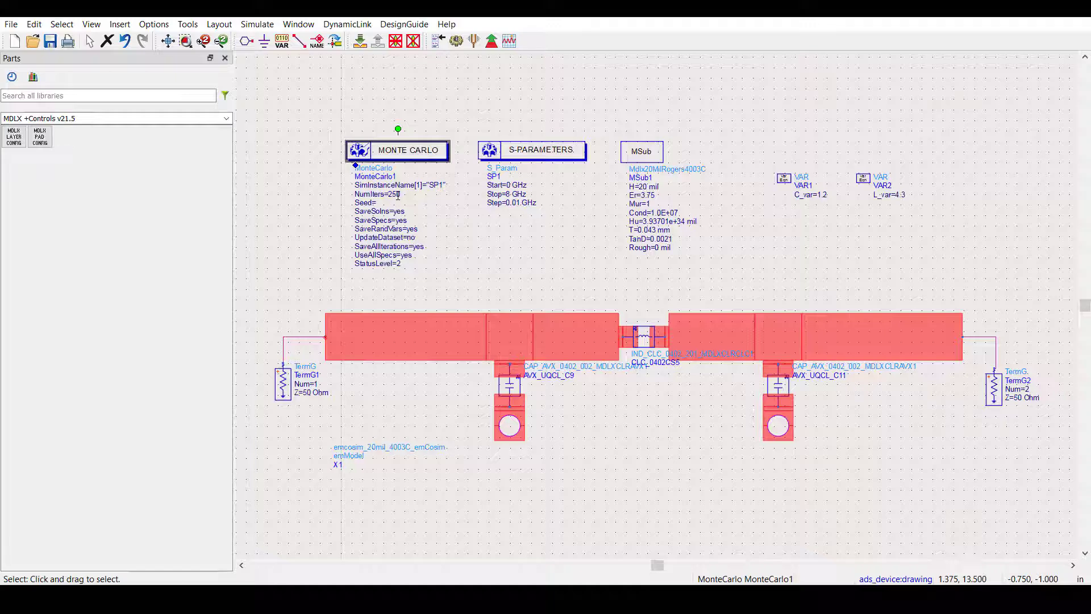
double_click(397, 195)
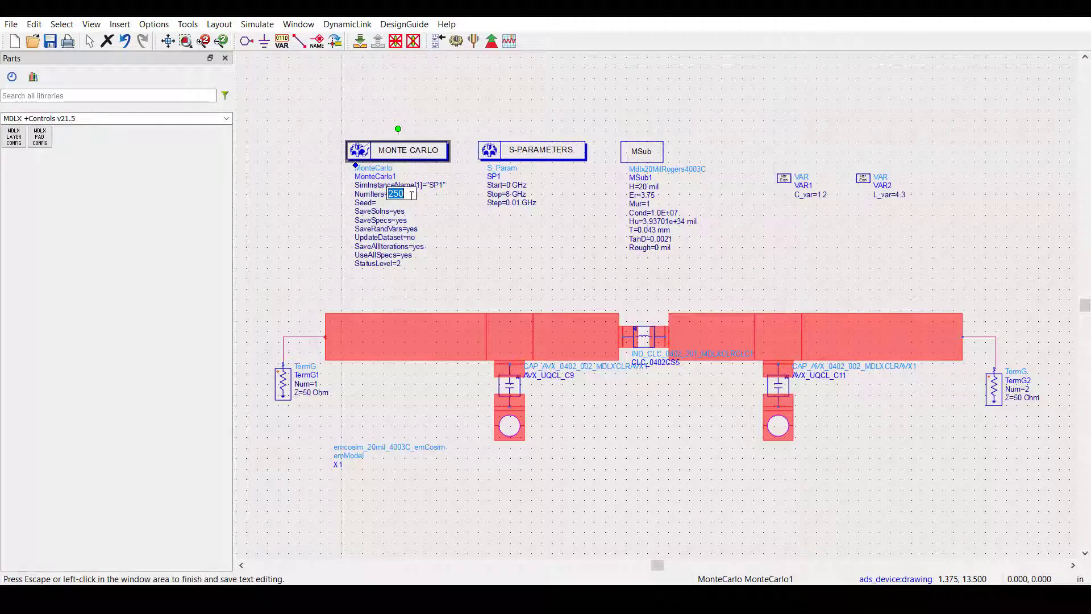
left_click(457, 221)
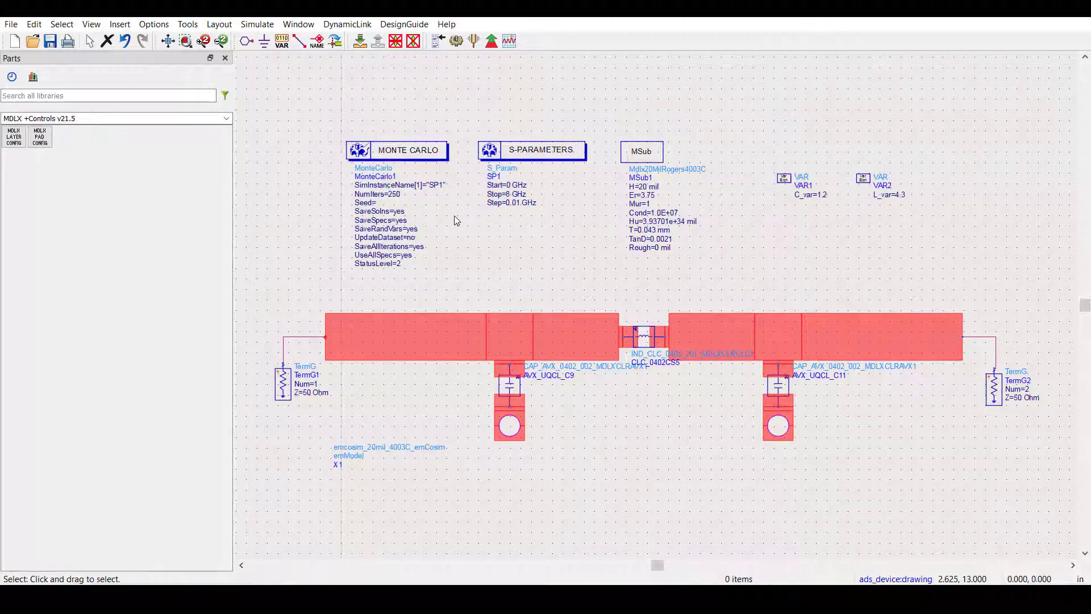
left_click(457, 43)
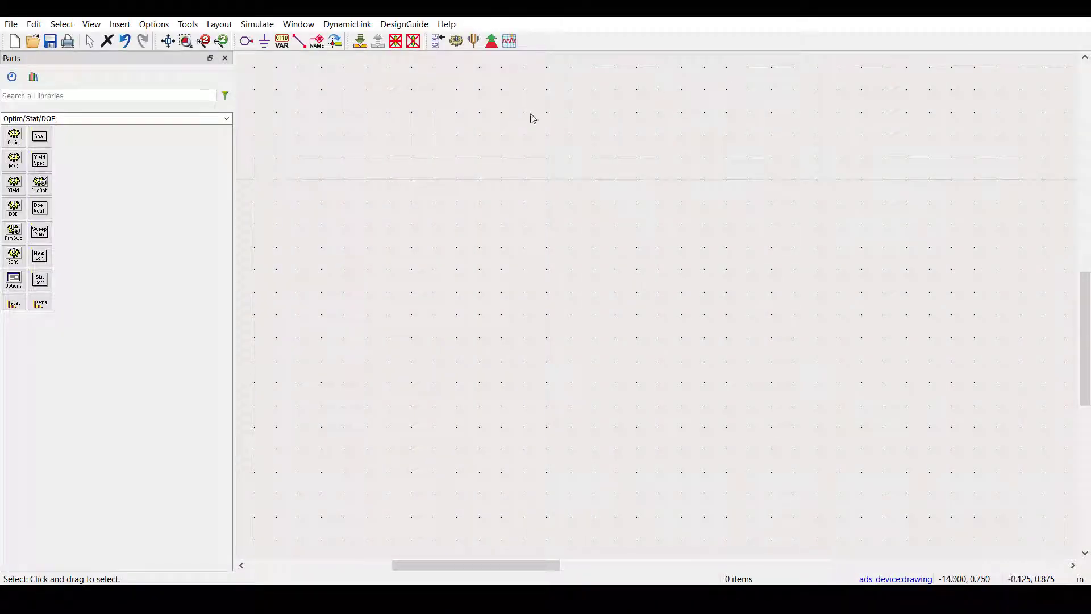
- Place a Yield simulation controller in the empty schematic
left_click(13, 183)
left_click(534, 217)
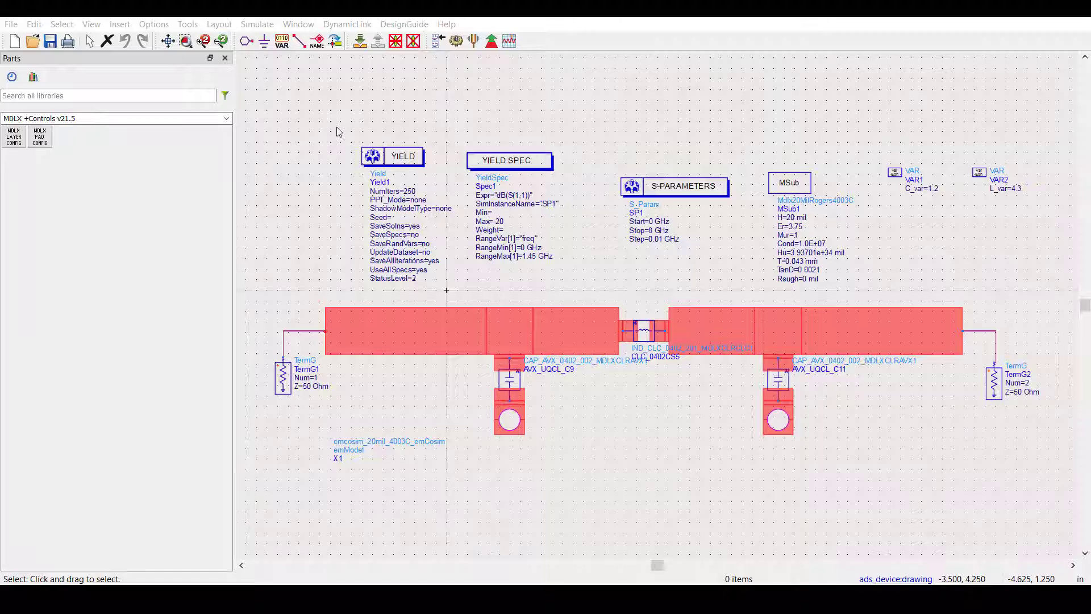
- Review the filter's Yield controller settings and the yield spec's Max, RangeMin and RangeMax parameters
double_click(382, 157)
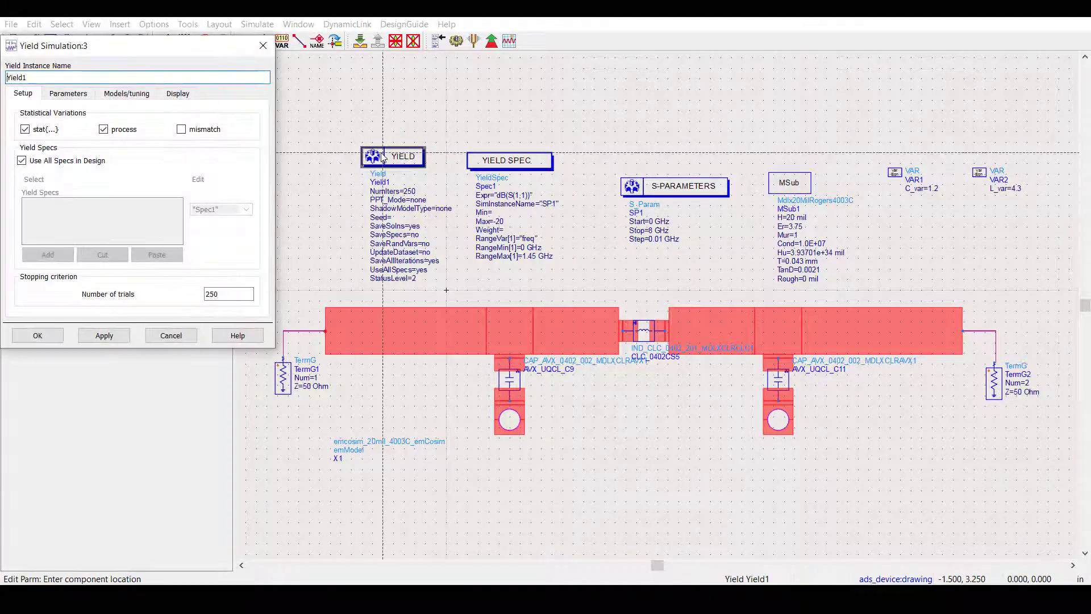
left_click(171, 335)
double_click(509, 169)
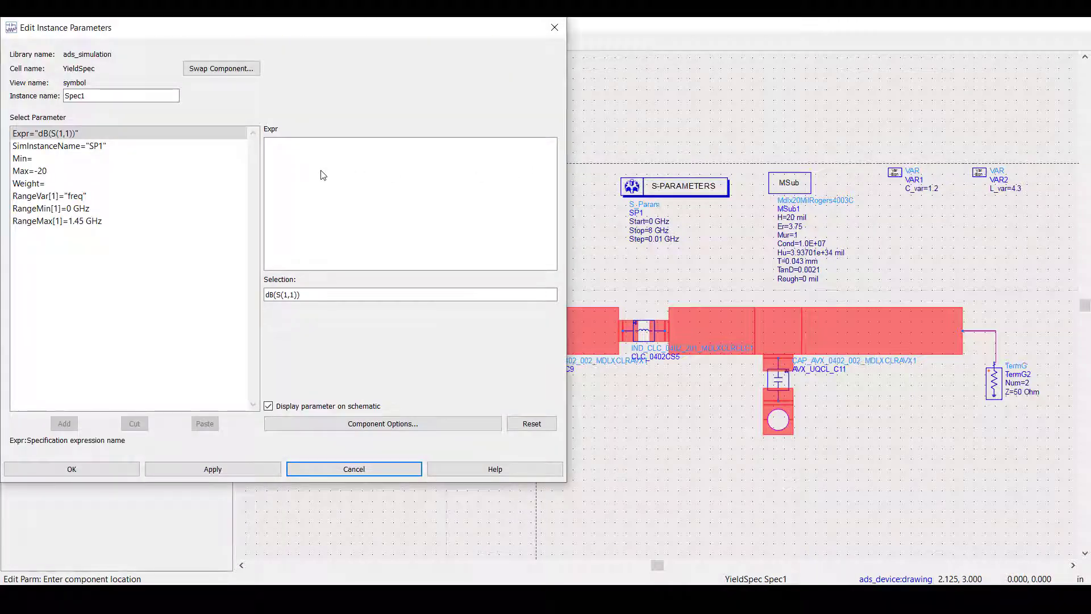
left_click(185, 171)
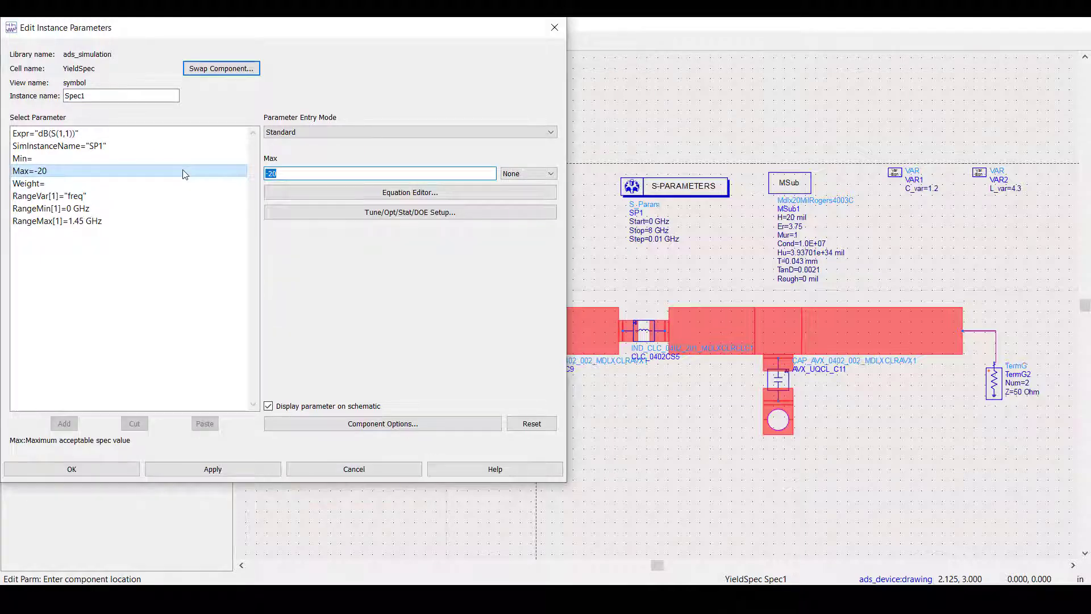
left_click(195, 208)
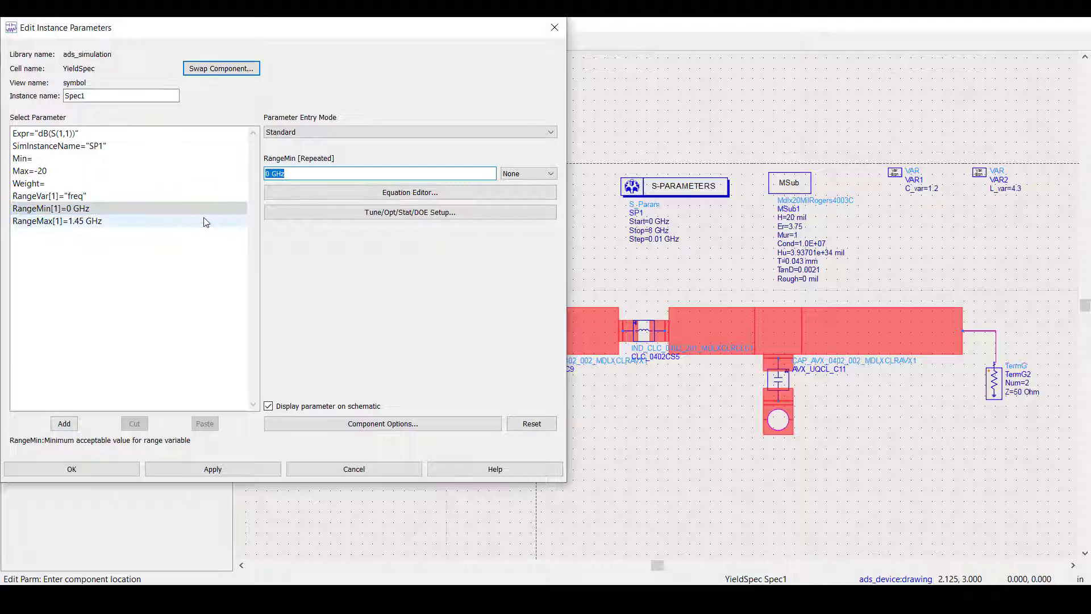
left_click(205, 222)
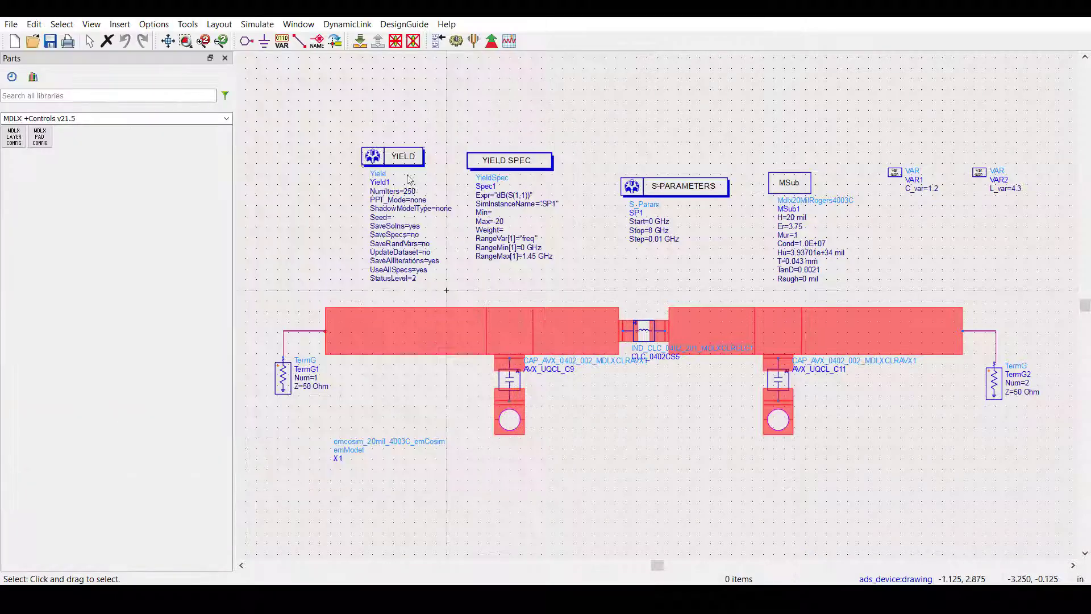
- Keep the Yield controller at 250 iterations and run the yield simulation of the filter
left_click(414, 192)
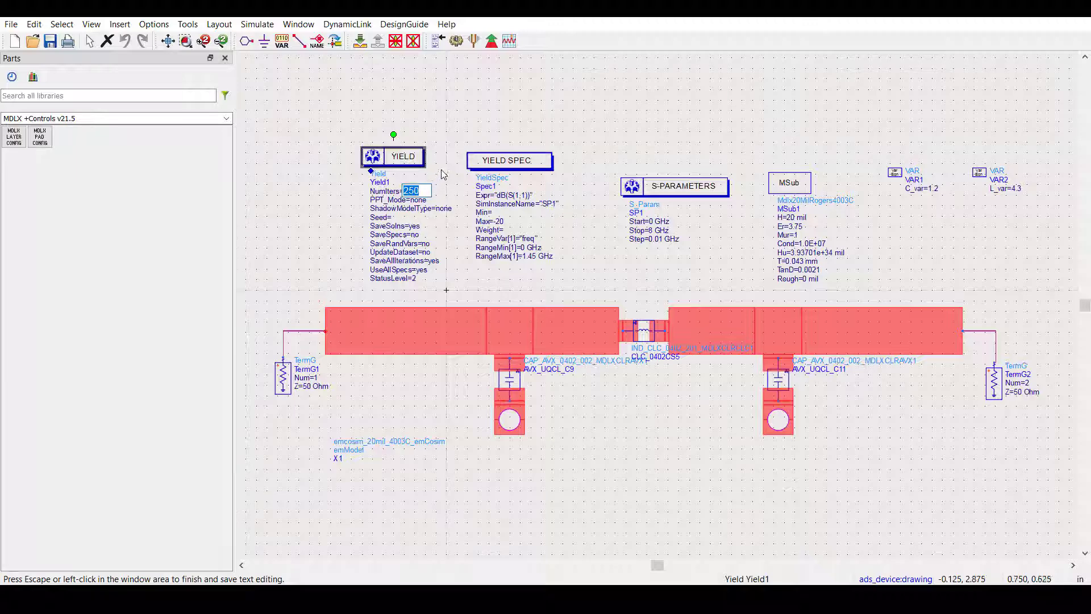
left_click(466, 130)
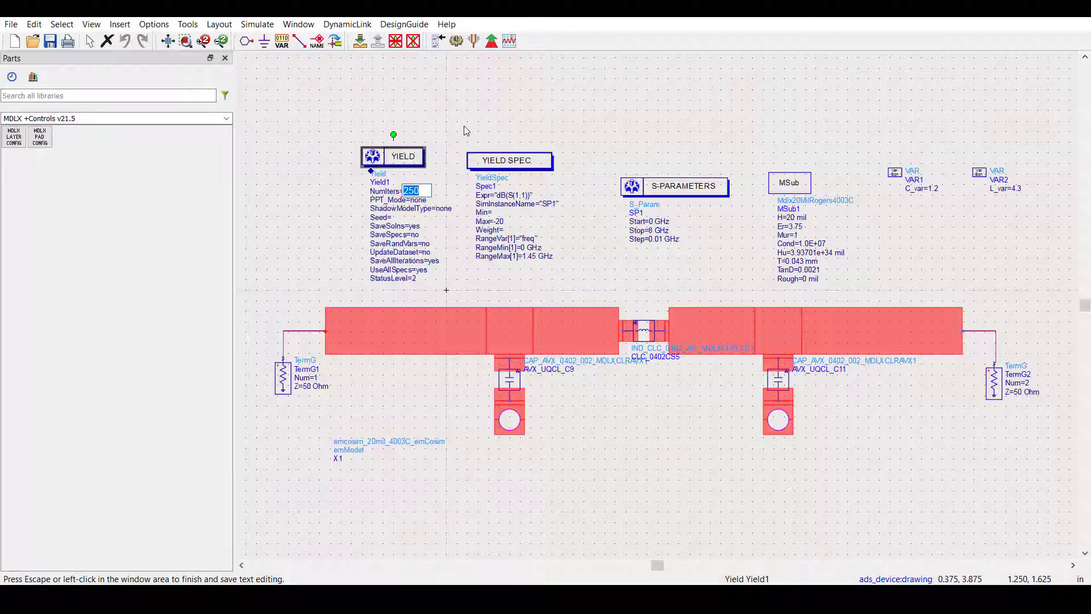
left_click(457, 43)
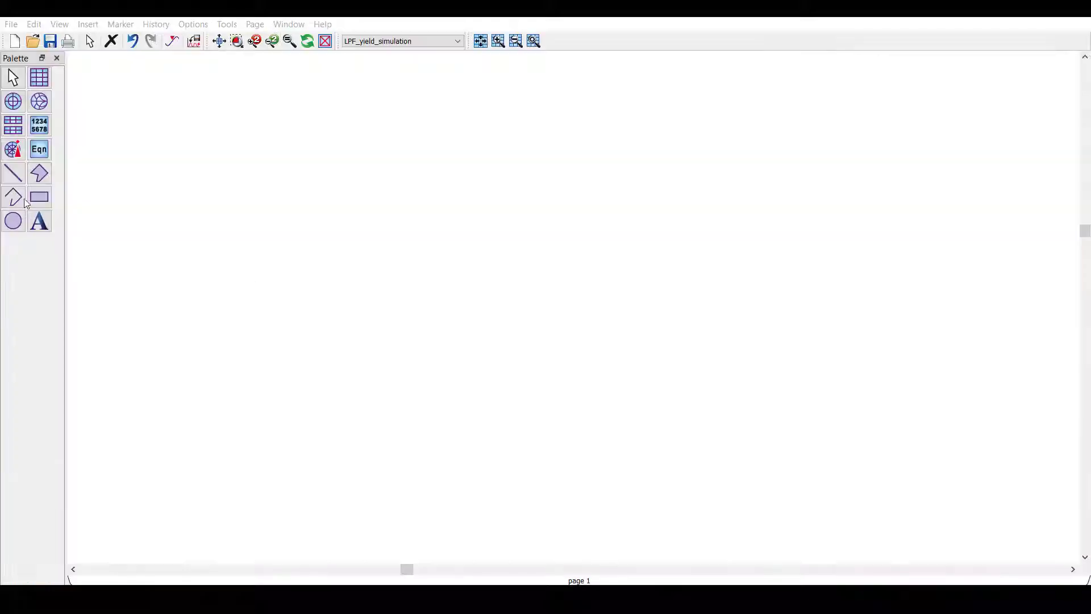
- Insert a list table in the data display showing Yield, NumPass and NumFail from the LPF_yield_simulation dataset
left_click(42, 128)
left_click_drag(273, 186, 612, 382)
mouse_move(506, 322)
left_mouse_down()
mouse_move(506, 357)
mouse_move(513, 301)
left_mouse_up()
double_click(485, 367)
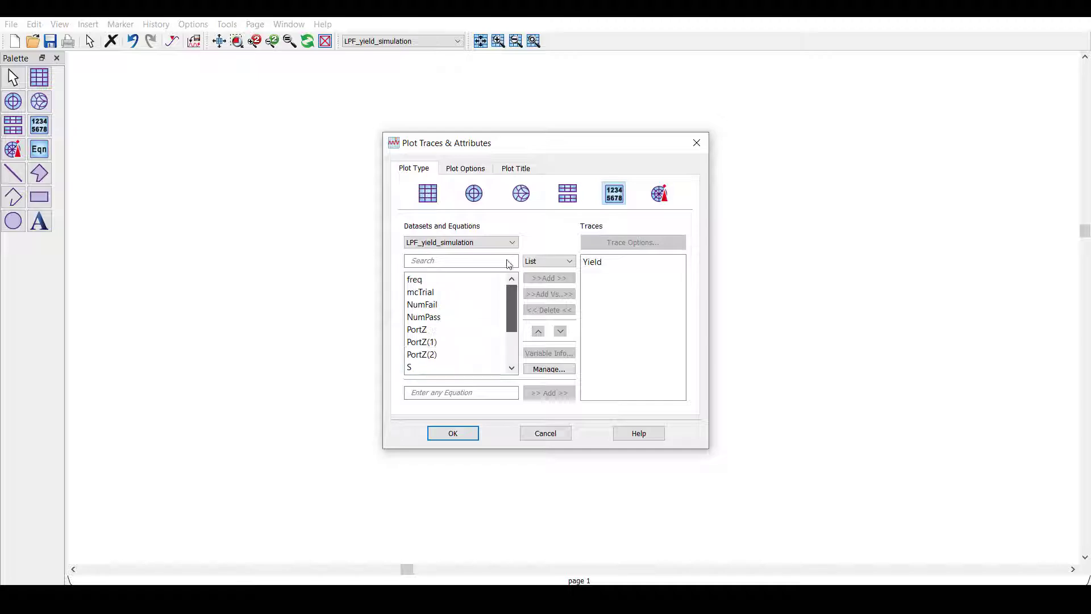
double_click(474, 319)
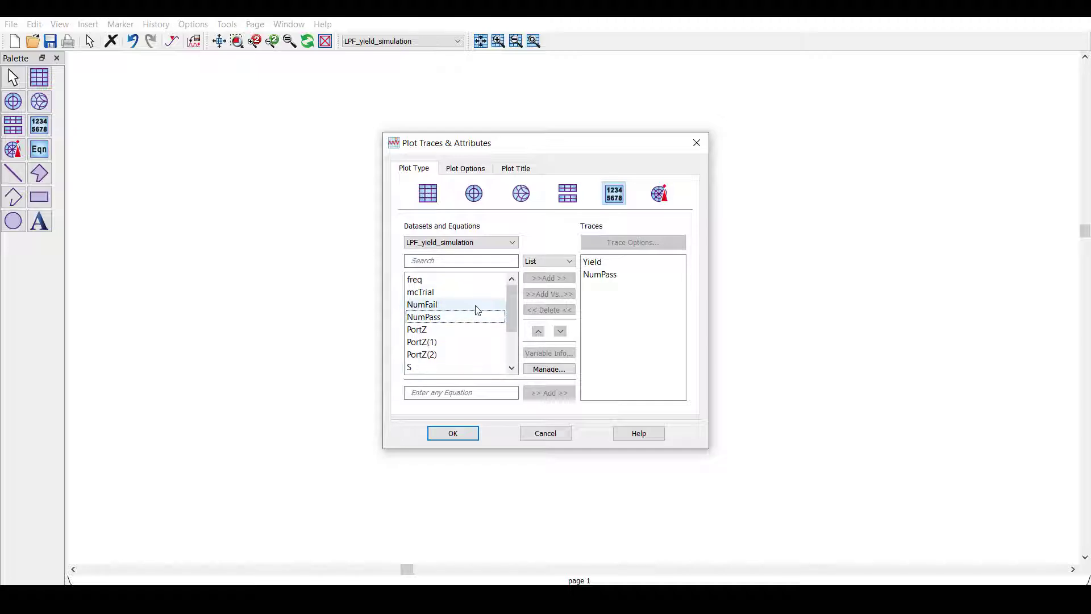
double_click(475, 305)
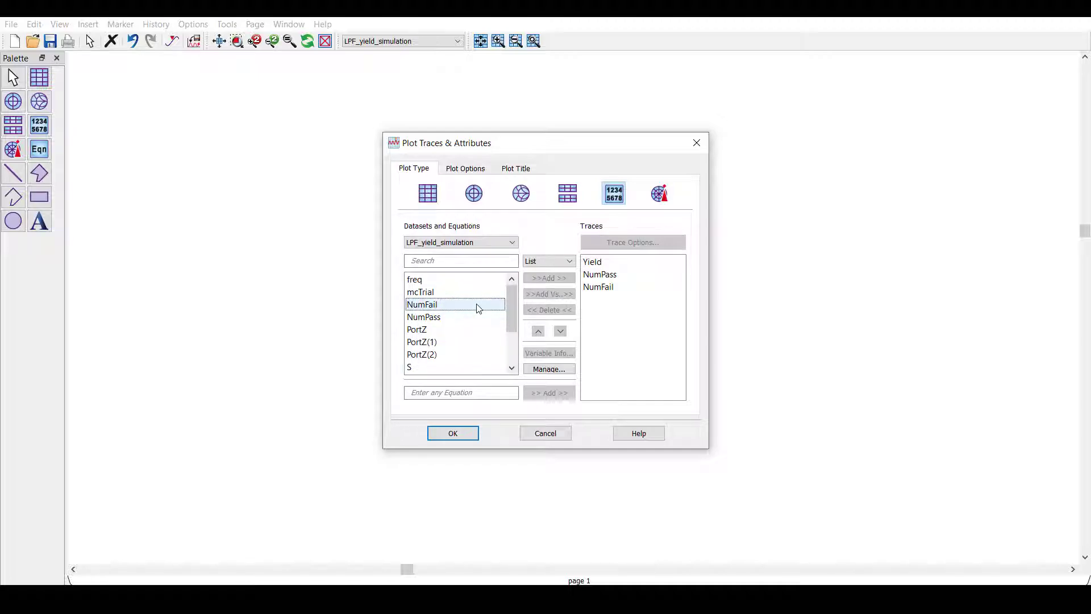
left_click(467, 433)
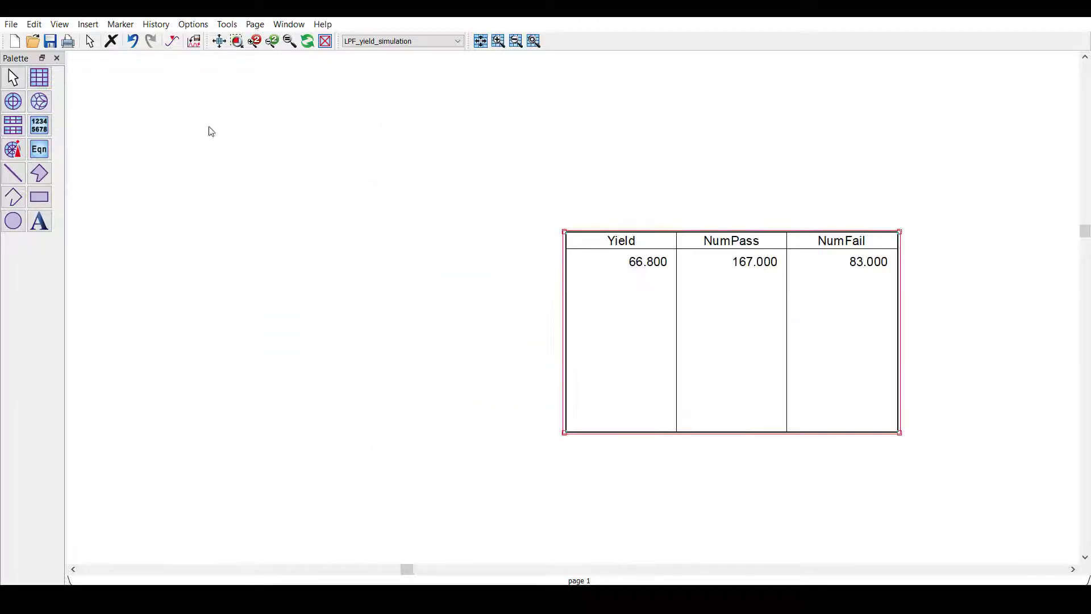
- Insert a rectangular plot beside the yield table with S(1,1) and S(2,1) traces in dB
left_click(39, 77)
left_click(132, 163)
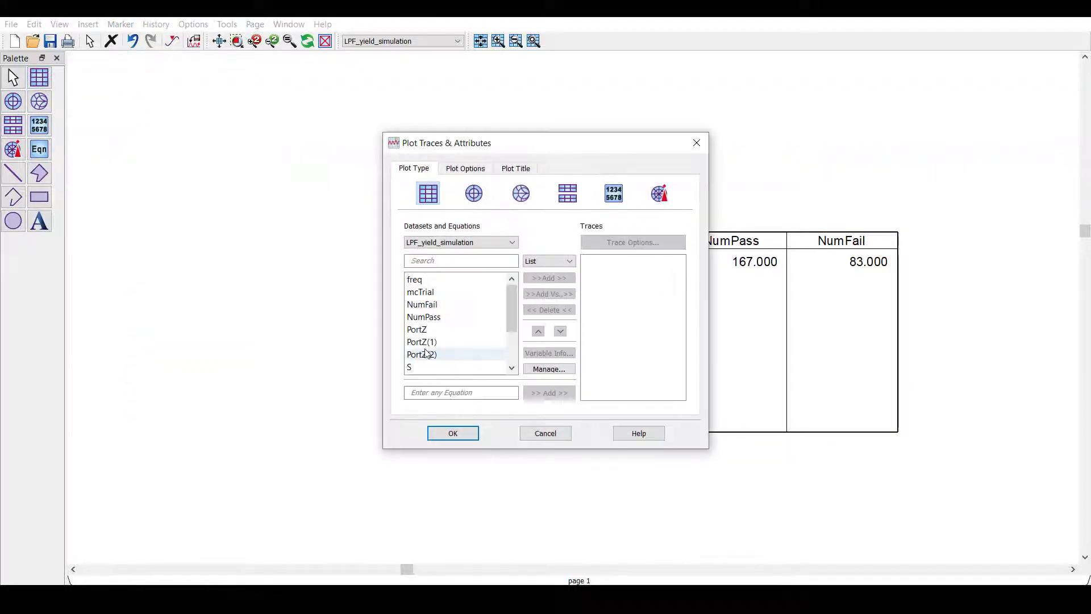
scroll(444, 355, "down", 2)
double_click(426, 316)
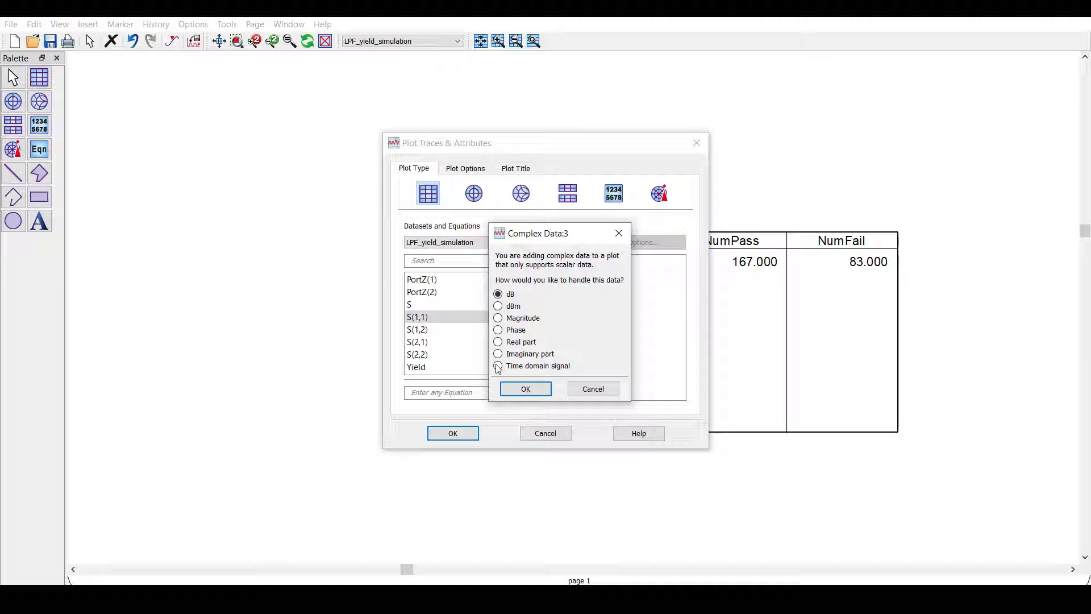
left_click(520, 388)
double_click(441, 342)
left_click(524, 389)
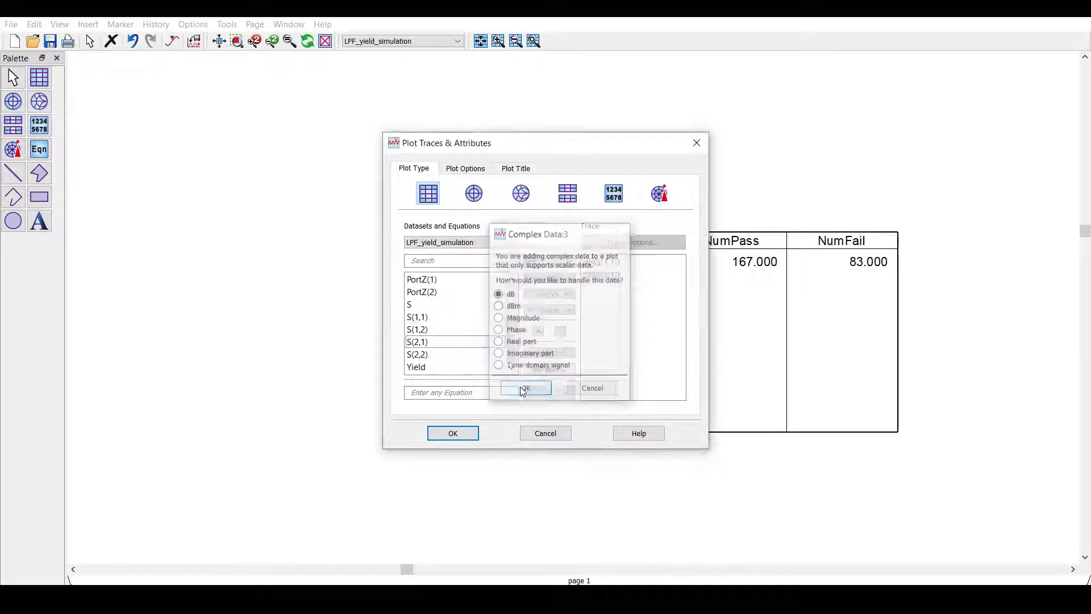
left_click(453, 433)
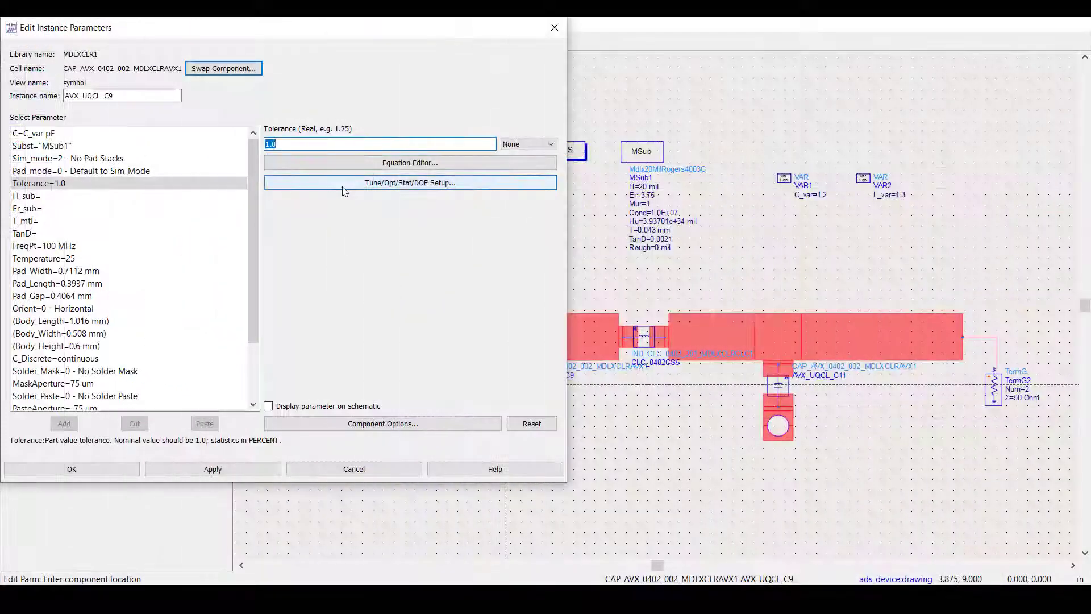
- Enable Gaussian statistics for capacitor AVX_UQCL_C9's Tolerance and enter a standard deviation of 5 %
left_click(342, 184)
left_click(329, 160)
left_click(331, 179)
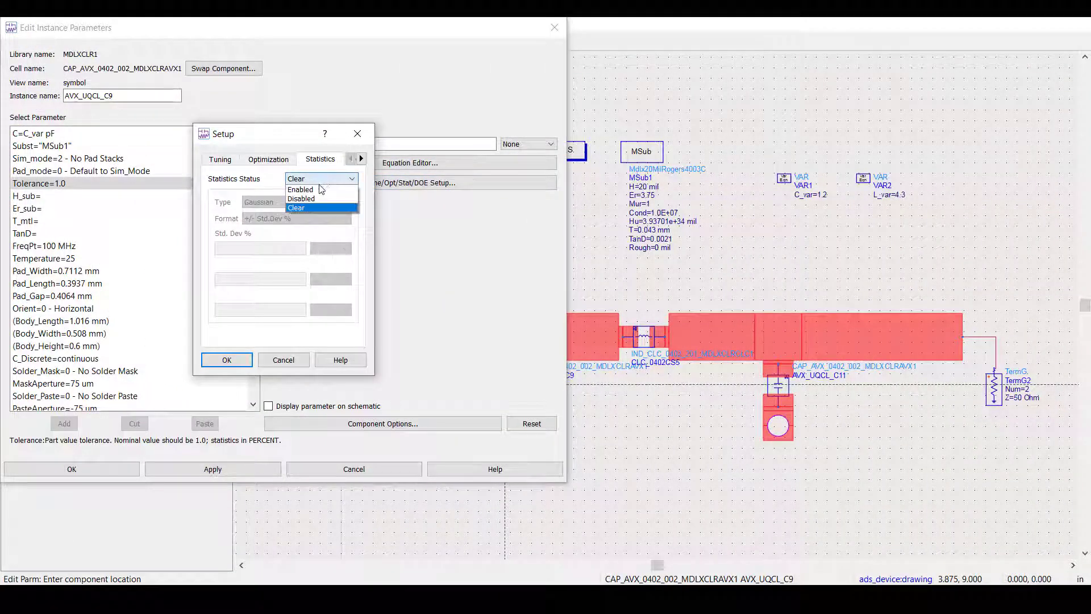
left_click(301, 189)
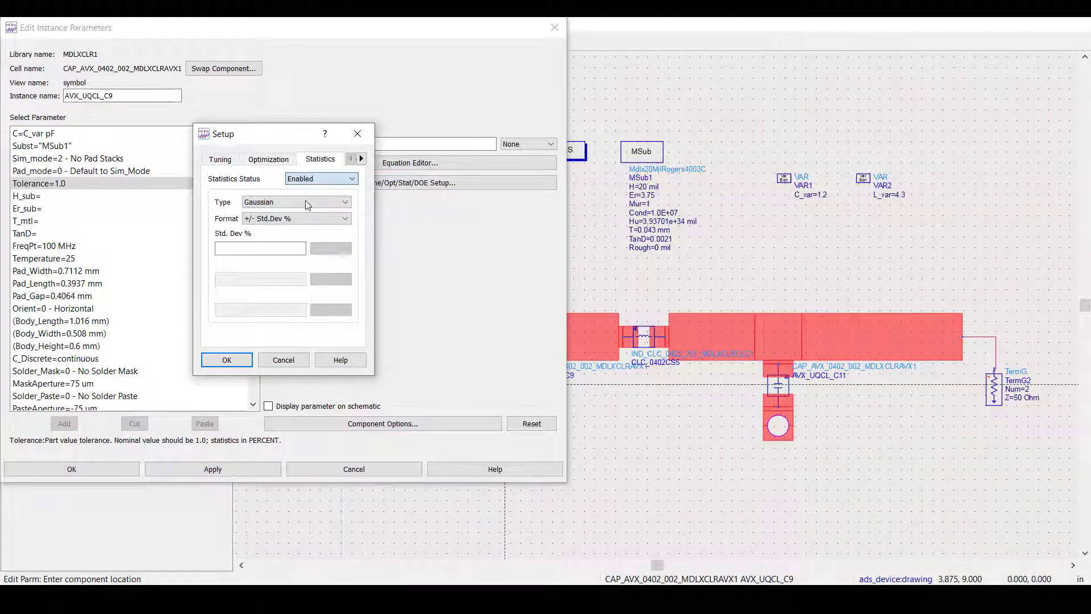
left_click(261, 250)
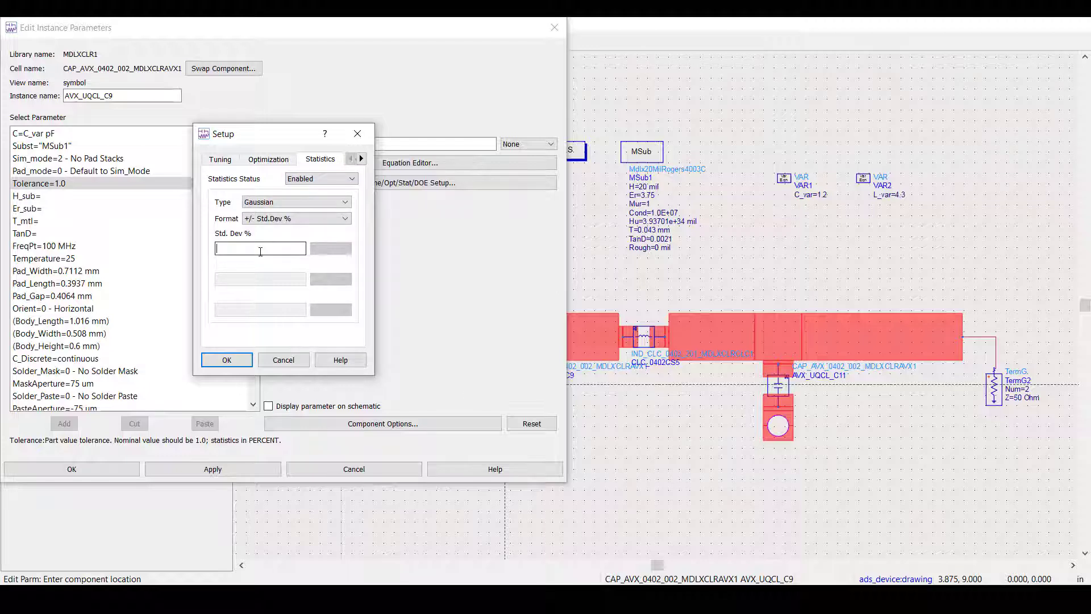
type("5")
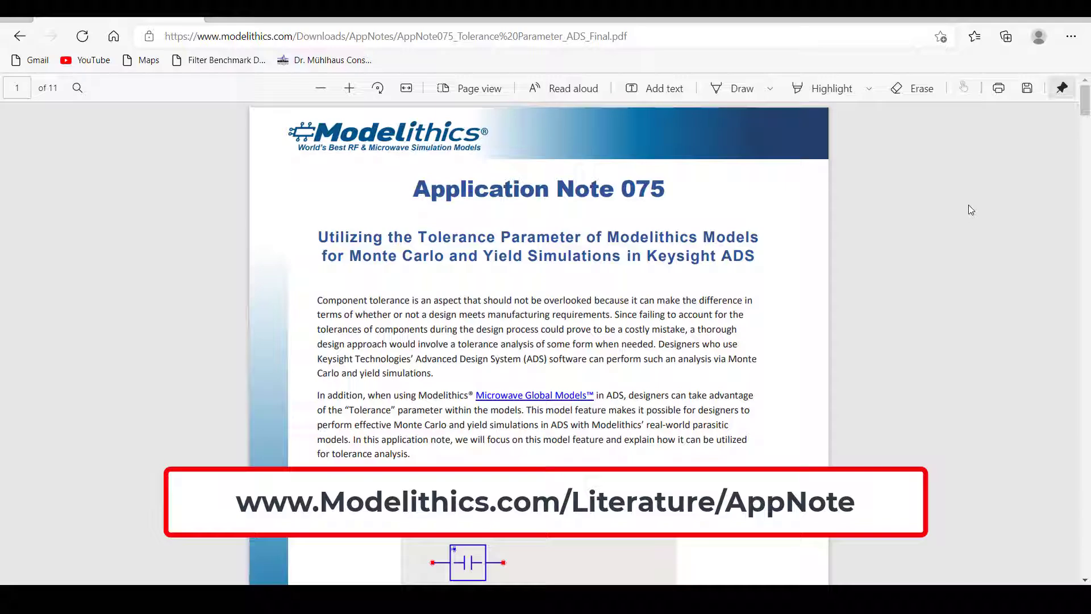
- Switch to the browser and skim Modelithics Application Note 075 on the Tolerance parameter
left_click_drag(1086, 112, 1089, 151)
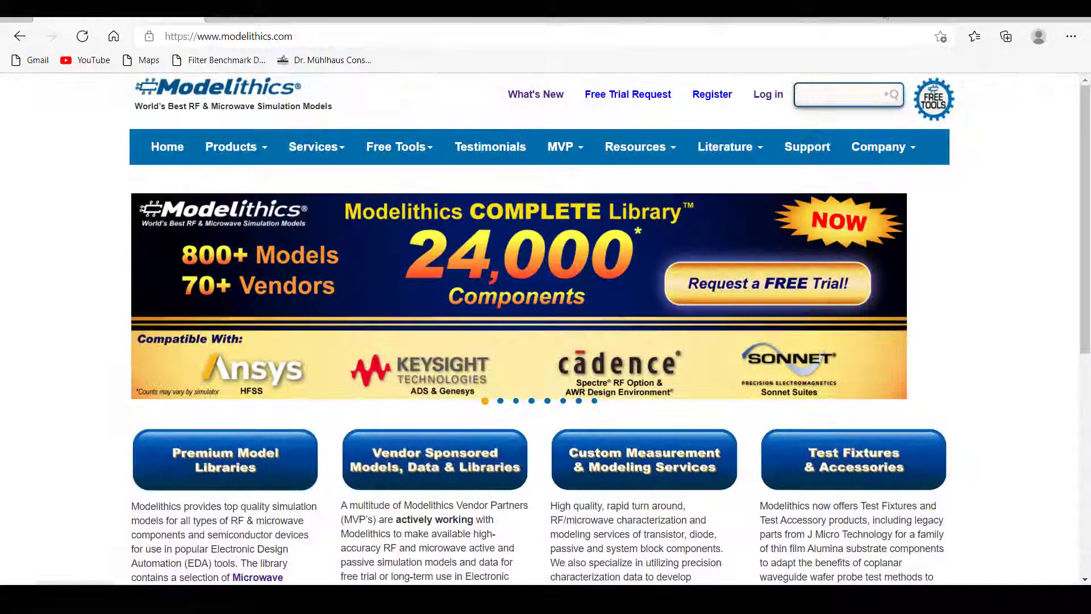